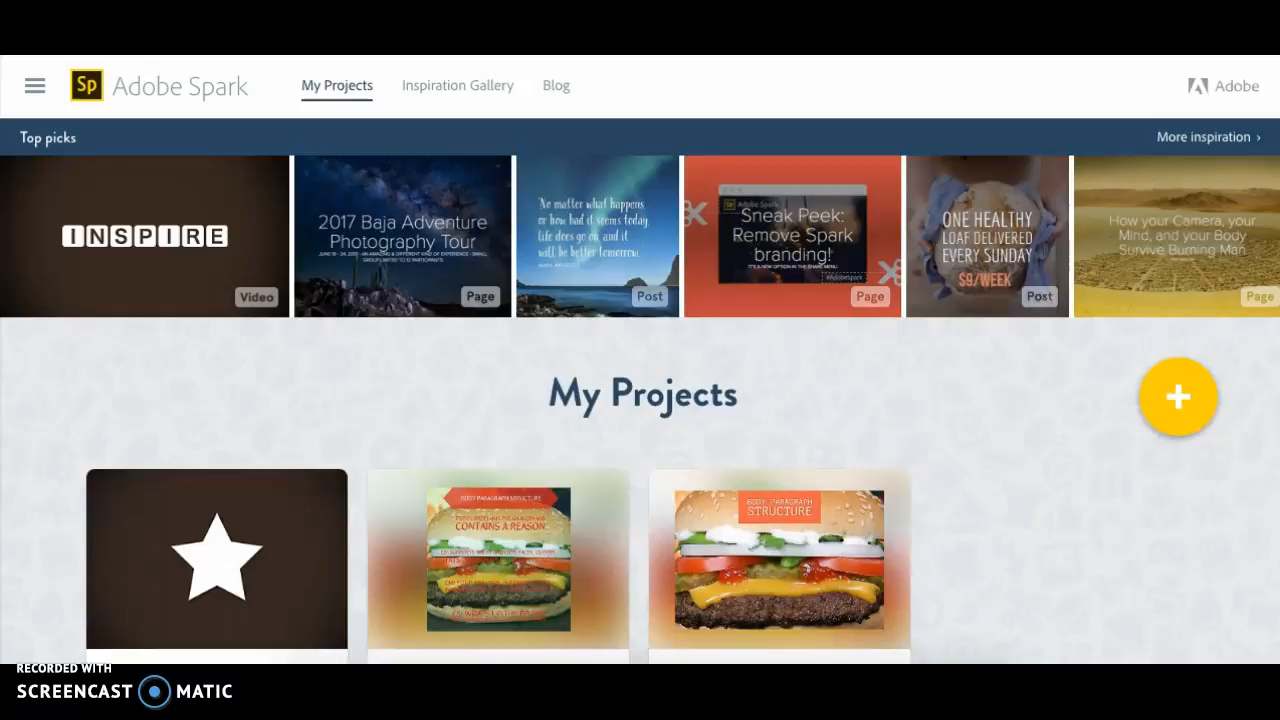
# Start a new video project from the Inspiration Gallery page and title it "Joe's Journey"
pyautogui.click(453, 90)
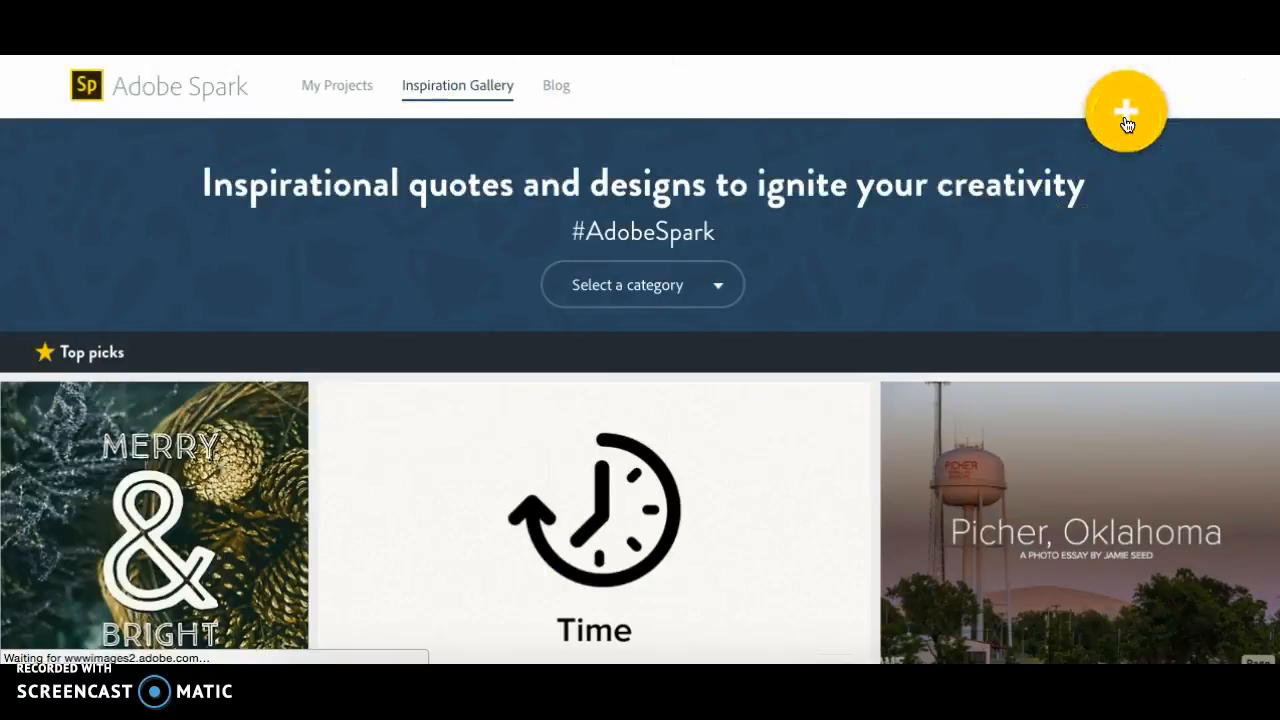
pyautogui.click(1127, 124)
pyautogui.click(1070, 348)
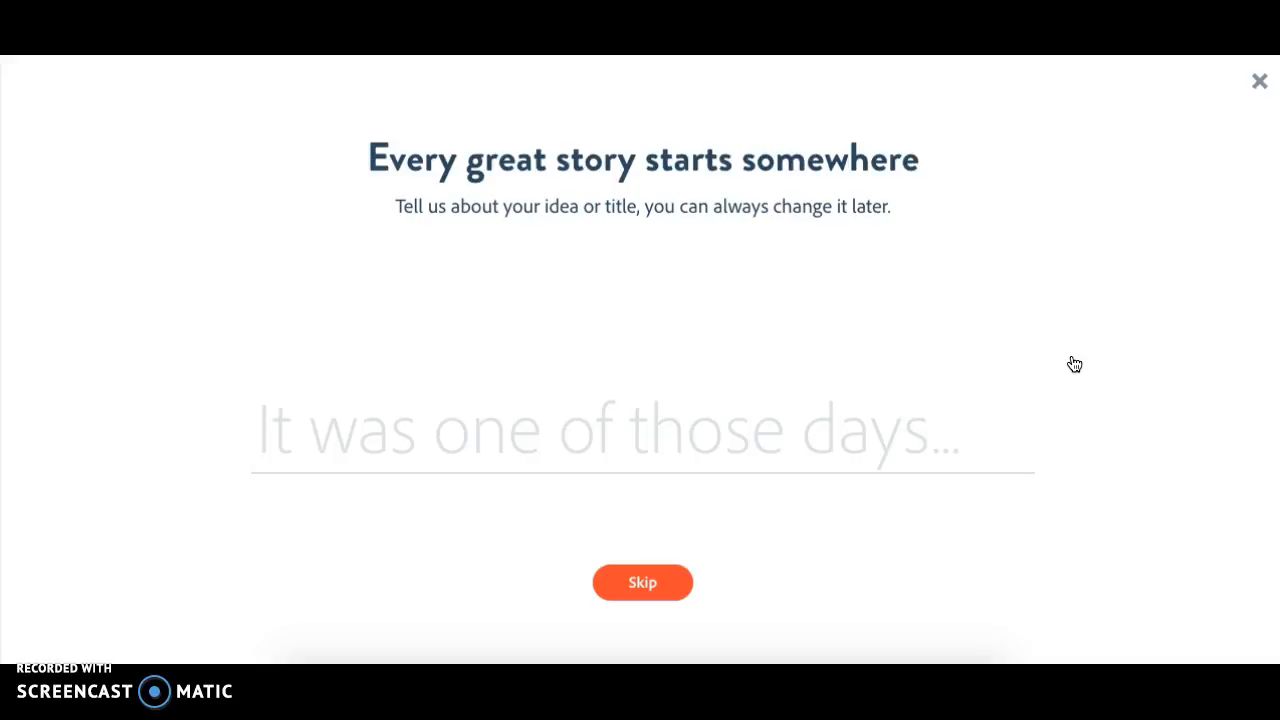
pyautogui.write("Joe's Journey")
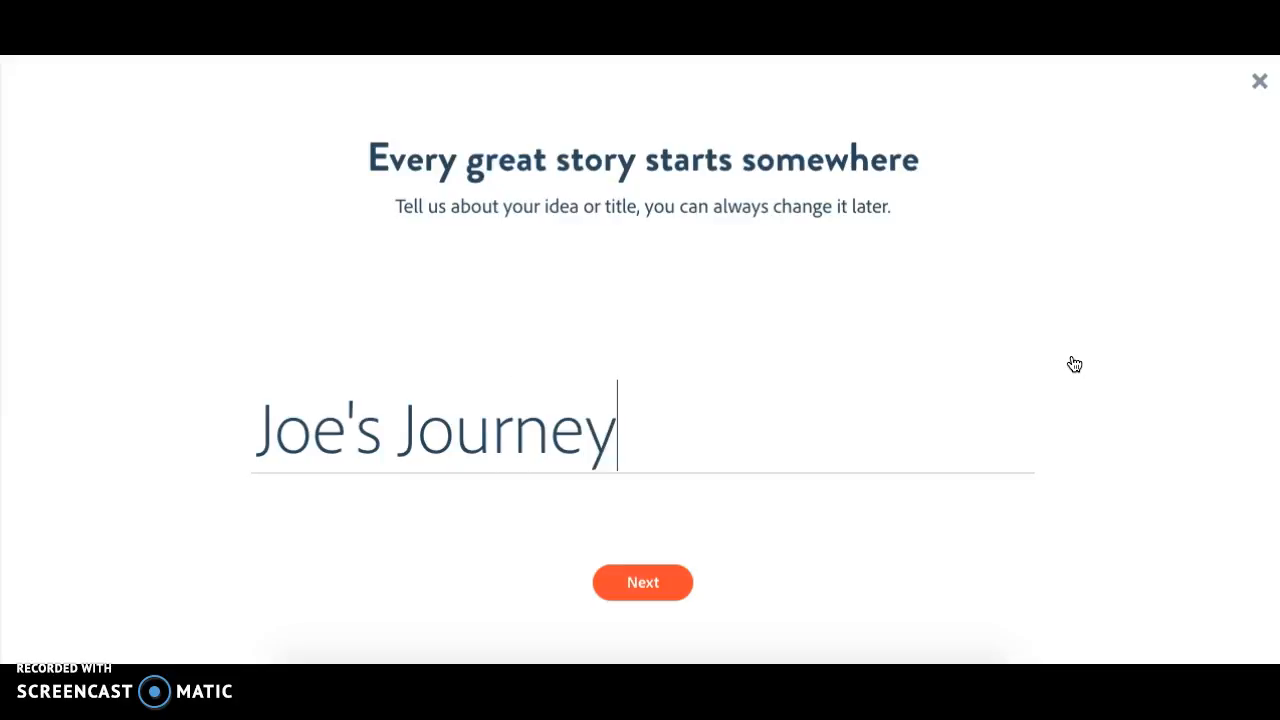
pyautogui.click(677, 598)
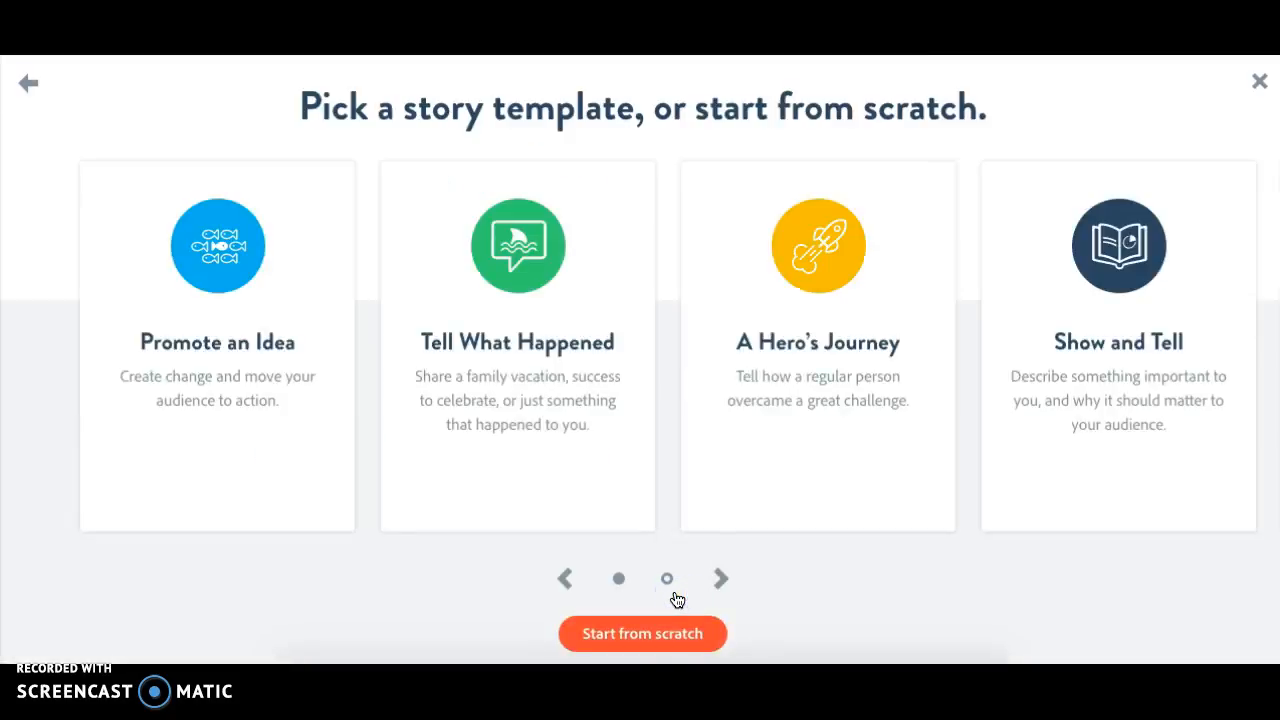
# Choose the "A Hero's Journey" story template and dismiss the welcome tips
pyautogui.moveTo(763, 243)
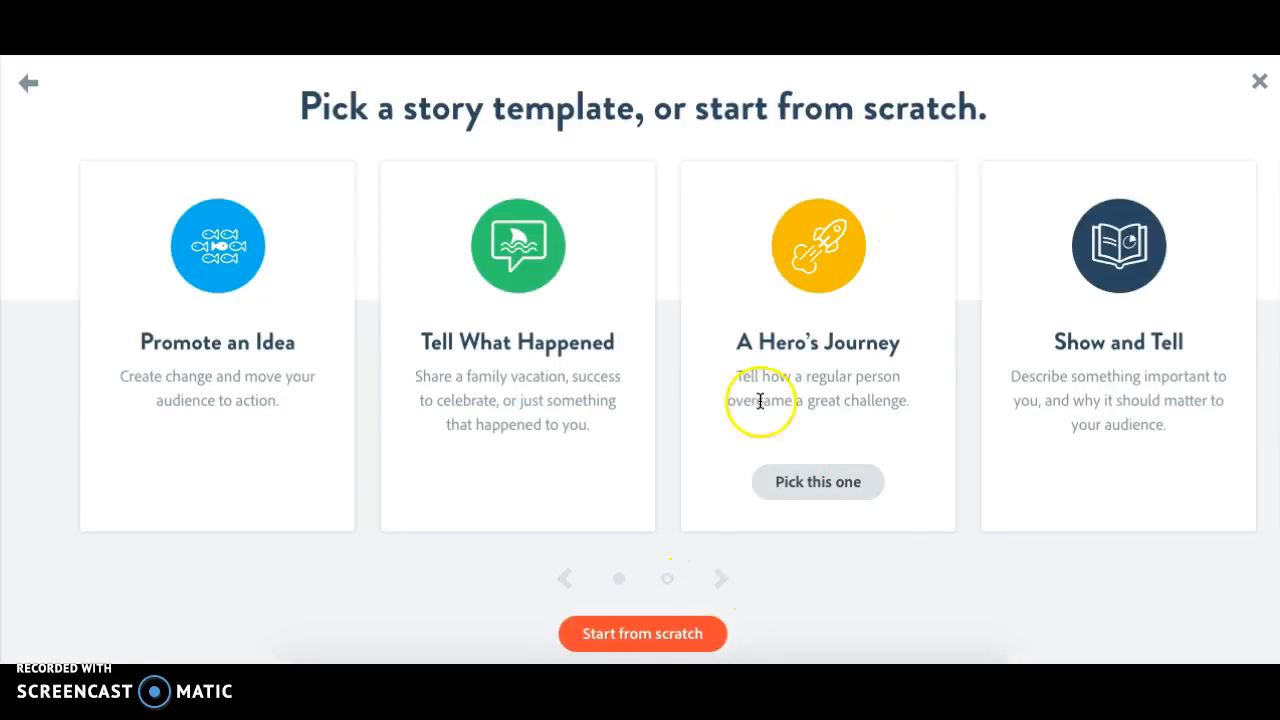
pyautogui.click(803, 486)
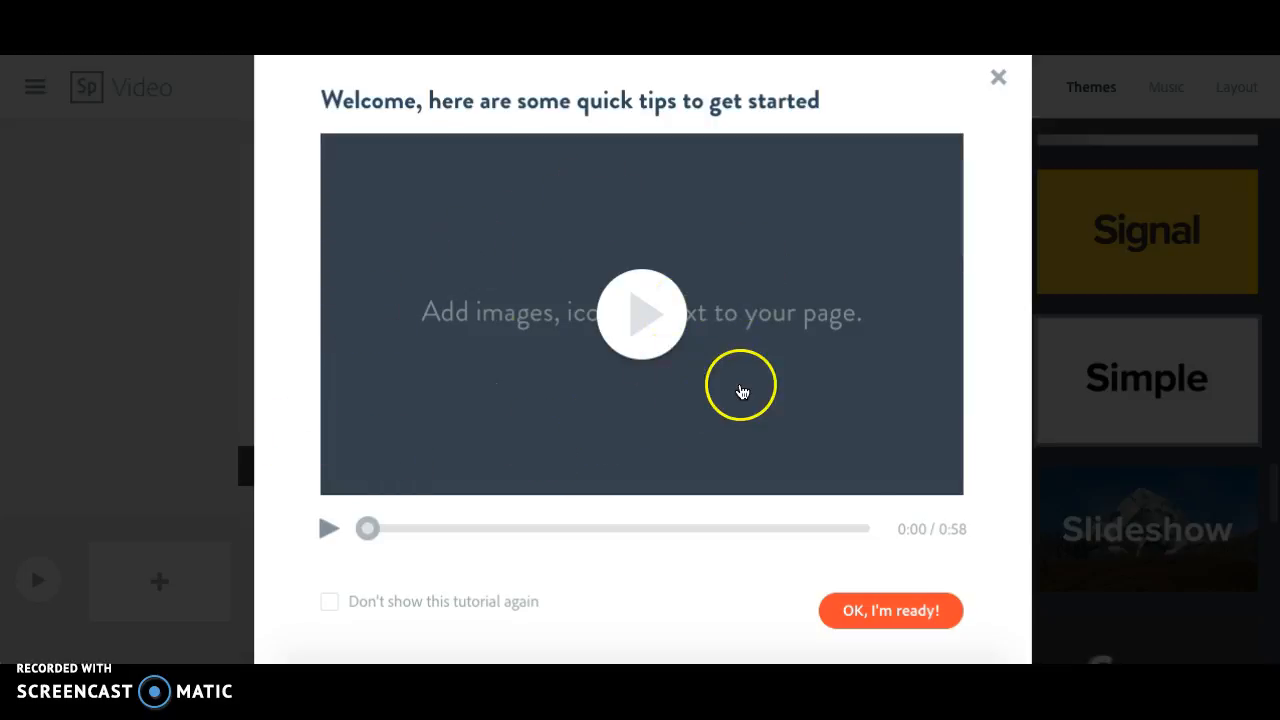
pyautogui.click(878, 618)
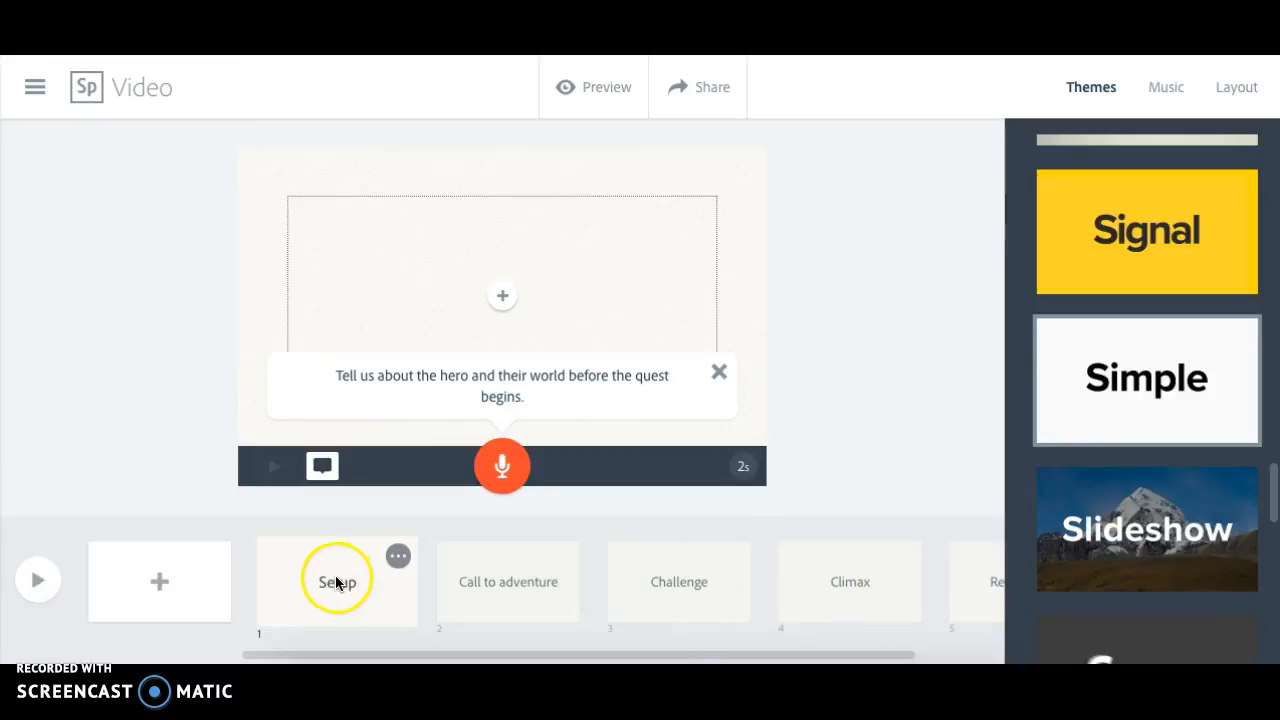
# Add a blank slide and move it ahead of the Setup slide as the first slide
pyautogui.moveTo(346, 655); pyautogui.dragTo(436, 655)
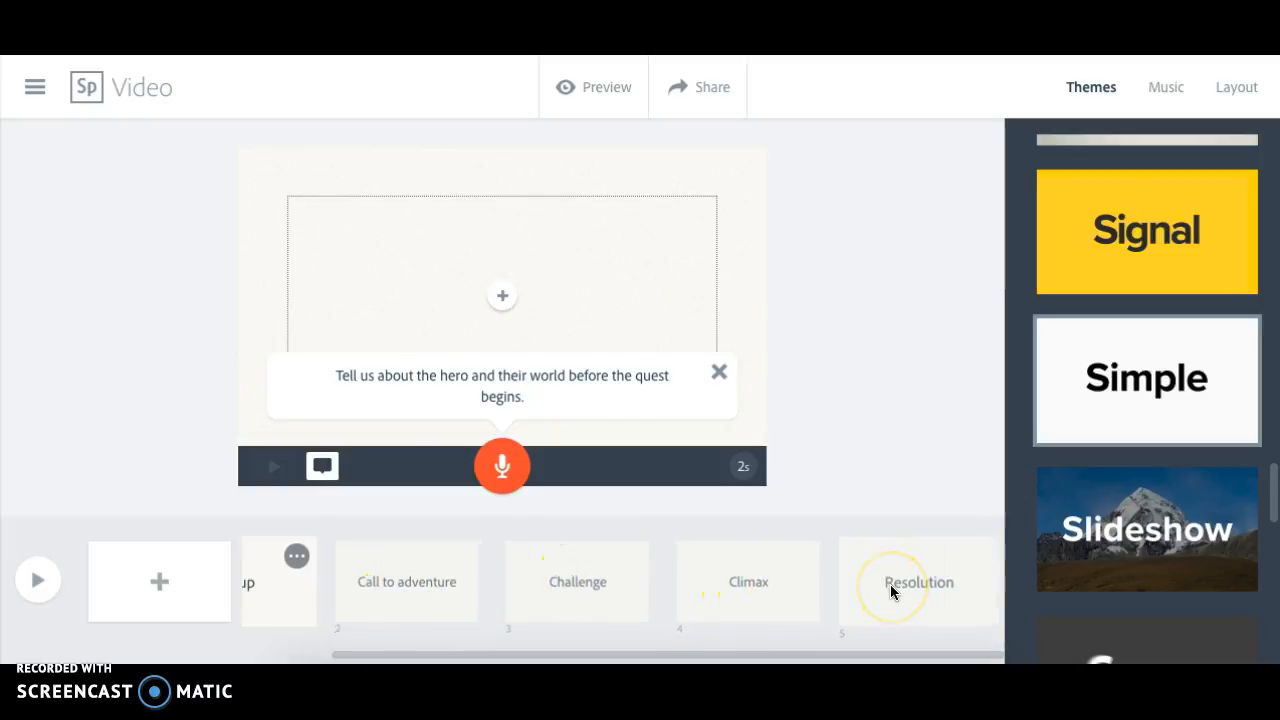
pyautogui.moveTo(737, 655); pyautogui.dragTo(569, 657)
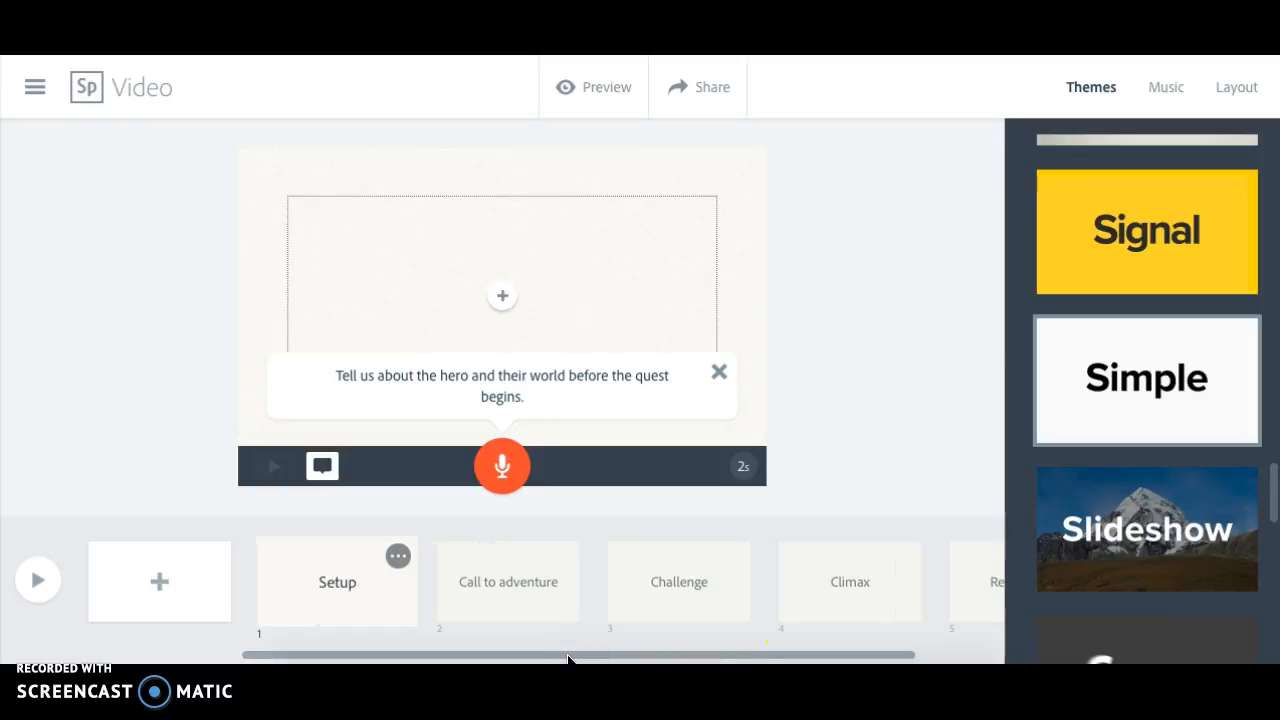
pyautogui.click(147, 576)
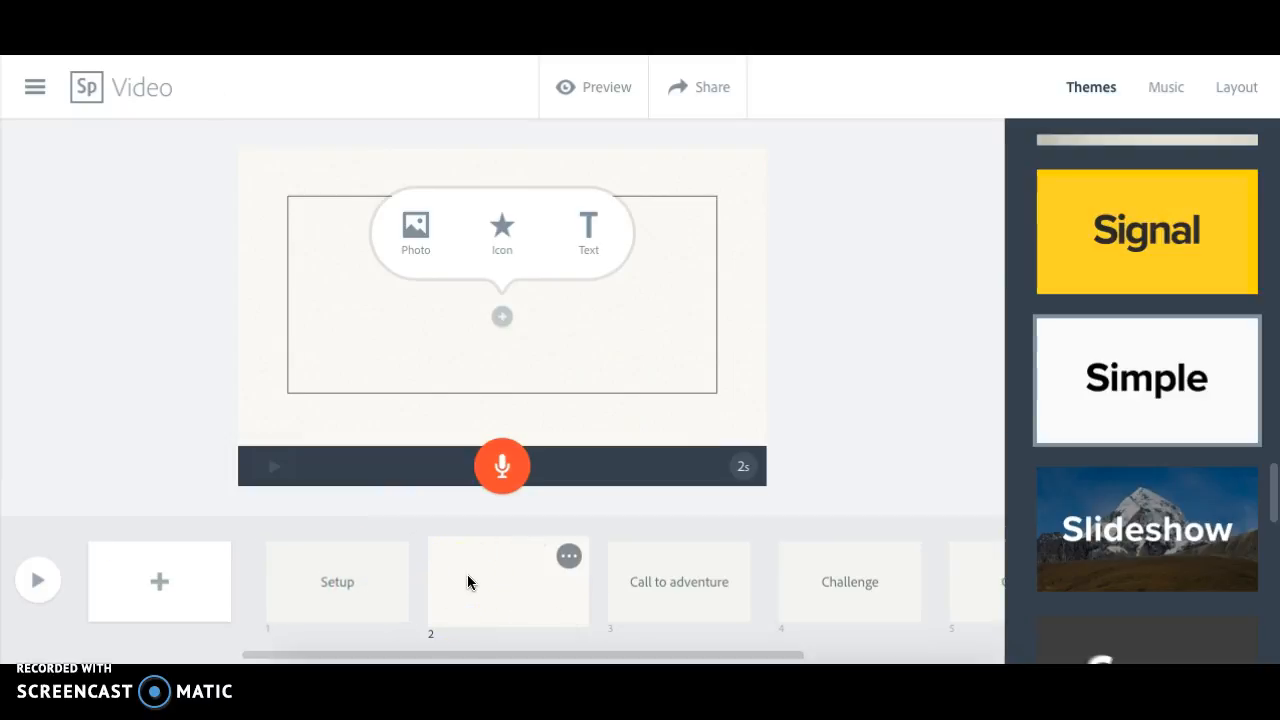
pyautogui.moveTo(468, 582); pyautogui.dragTo(226, 586)
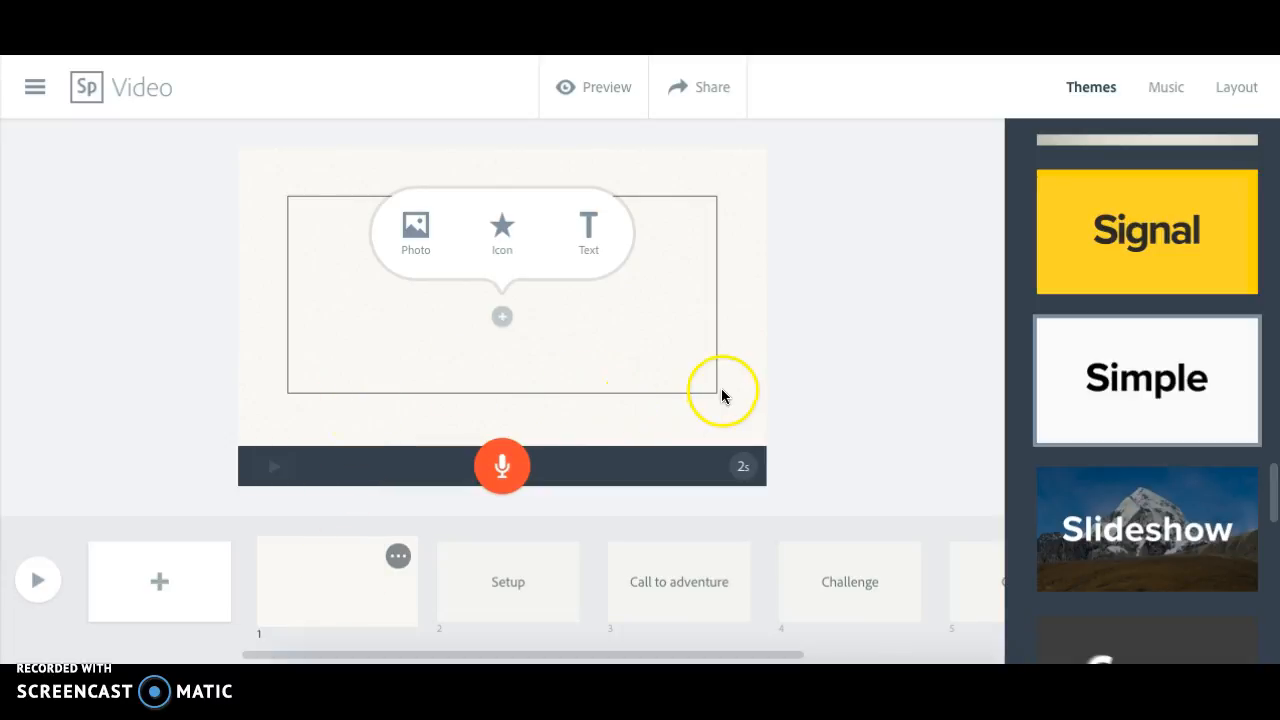
# Apply the Vivid theme to the video
pyautogui.scroll(-6, 1171, 477)
pyautogui.scroll(-5, 1174, 459)
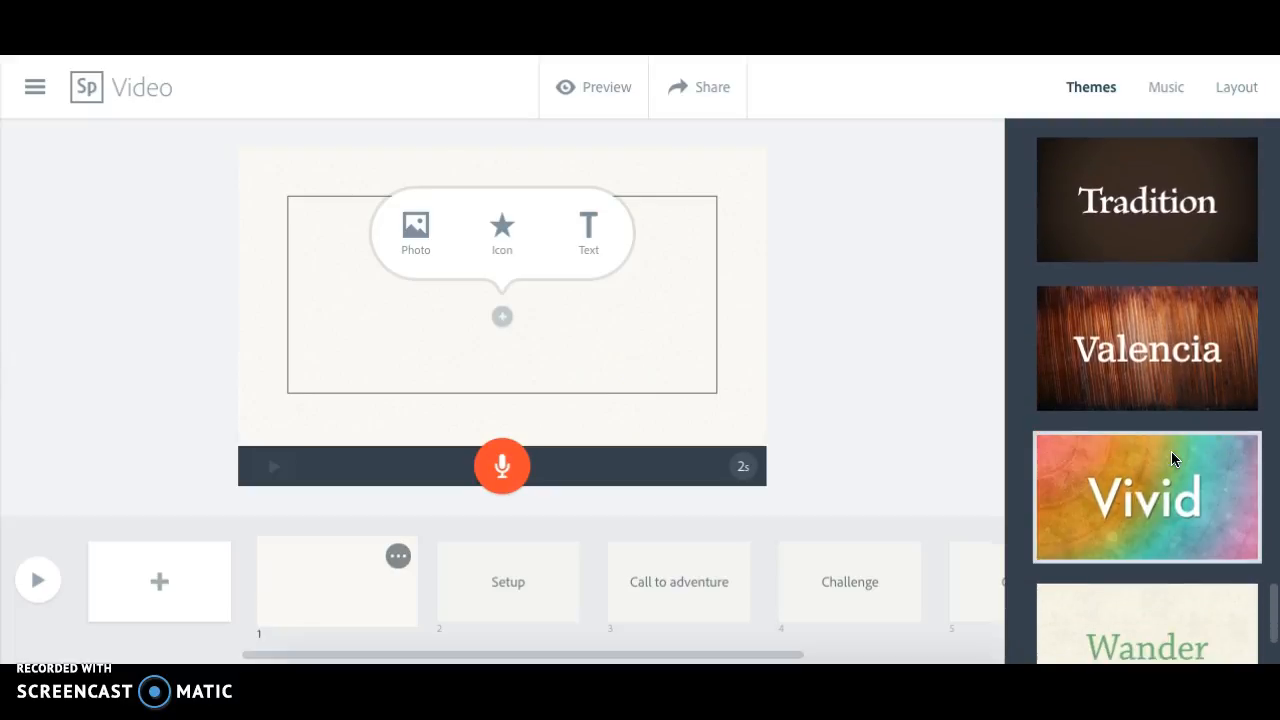
pyautogui.click(1166, 480)
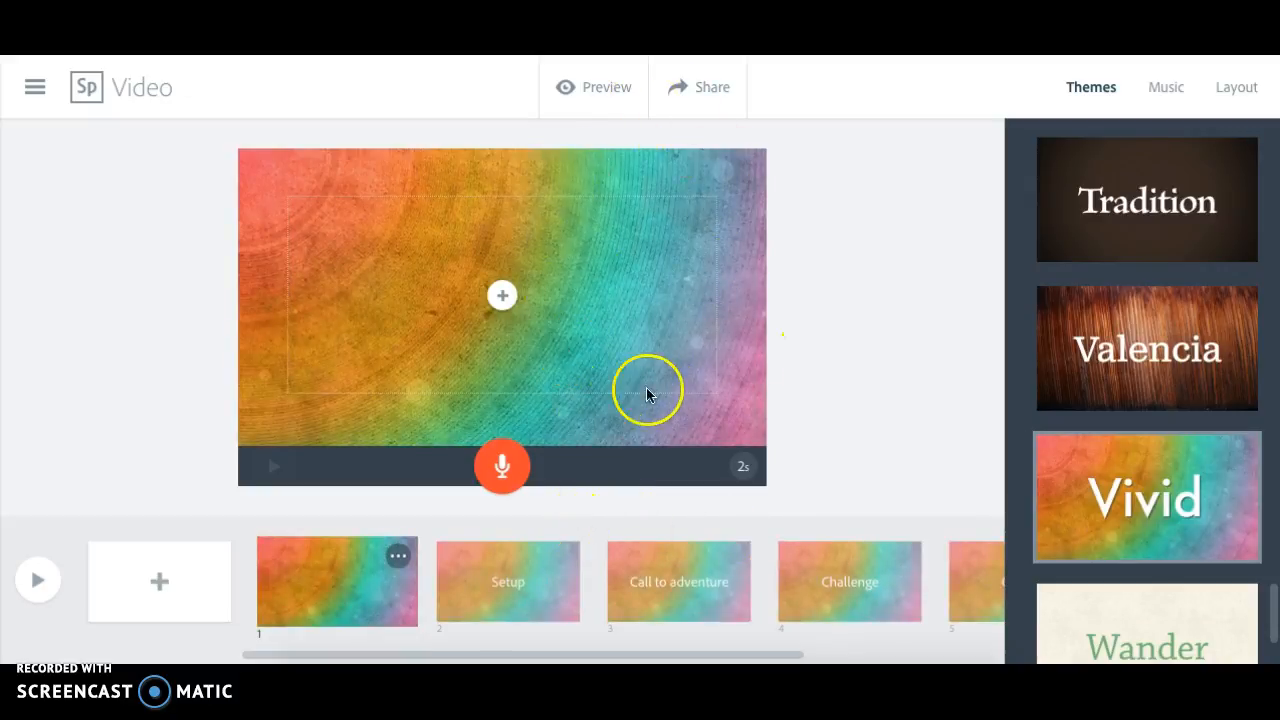
# Search the icons for "pow" and add the outlined starburst icon to the first slide
pyautogui.click(502, 295)
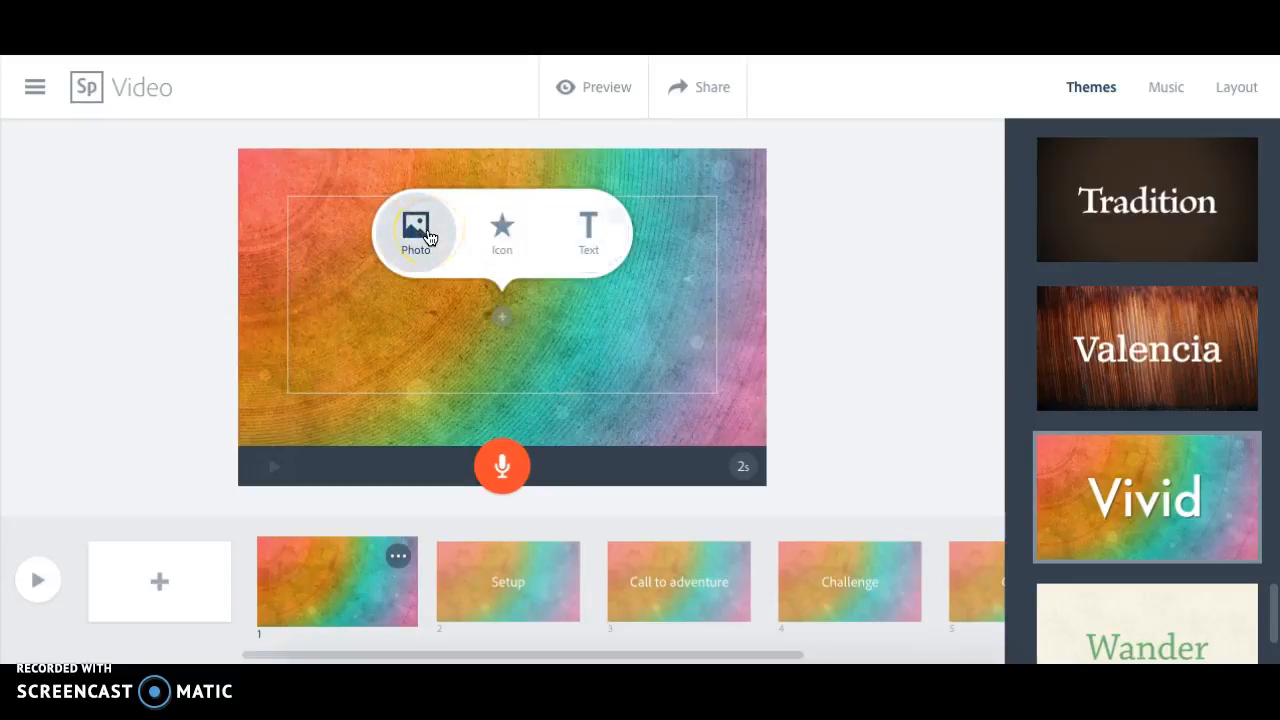
pyautogui.click(428, 234)
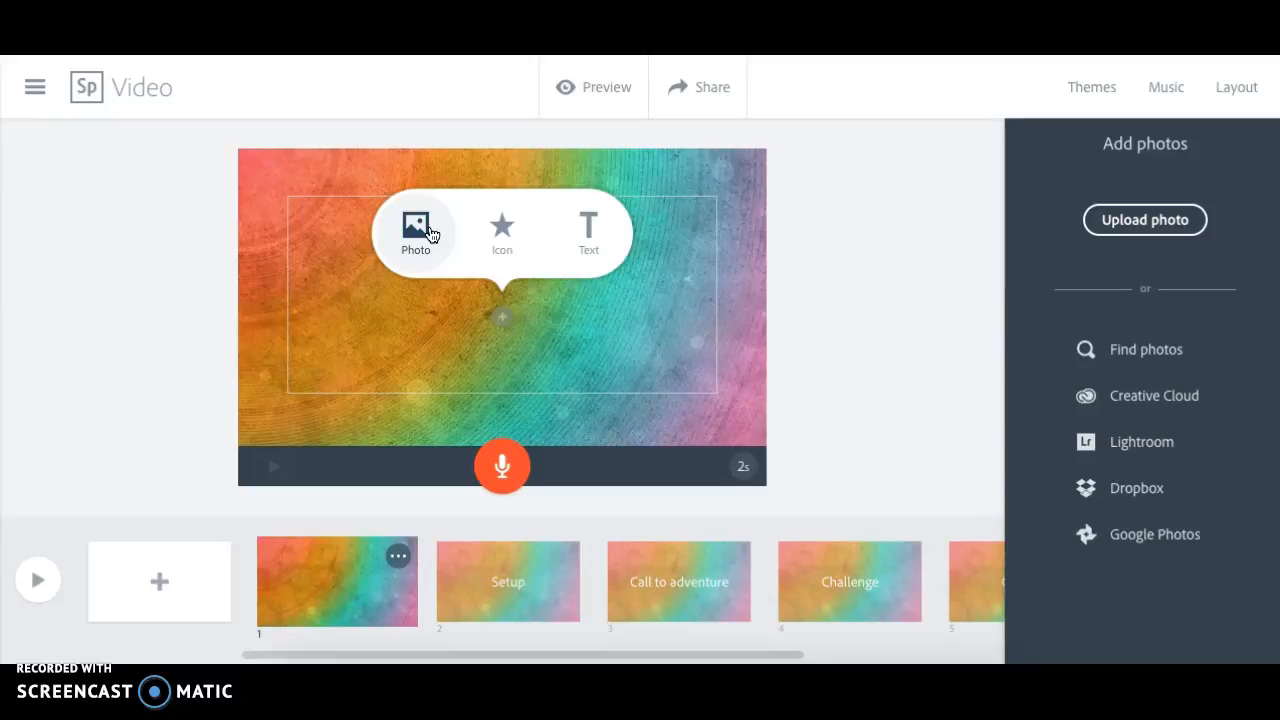
pyautogui.click(515, 235)
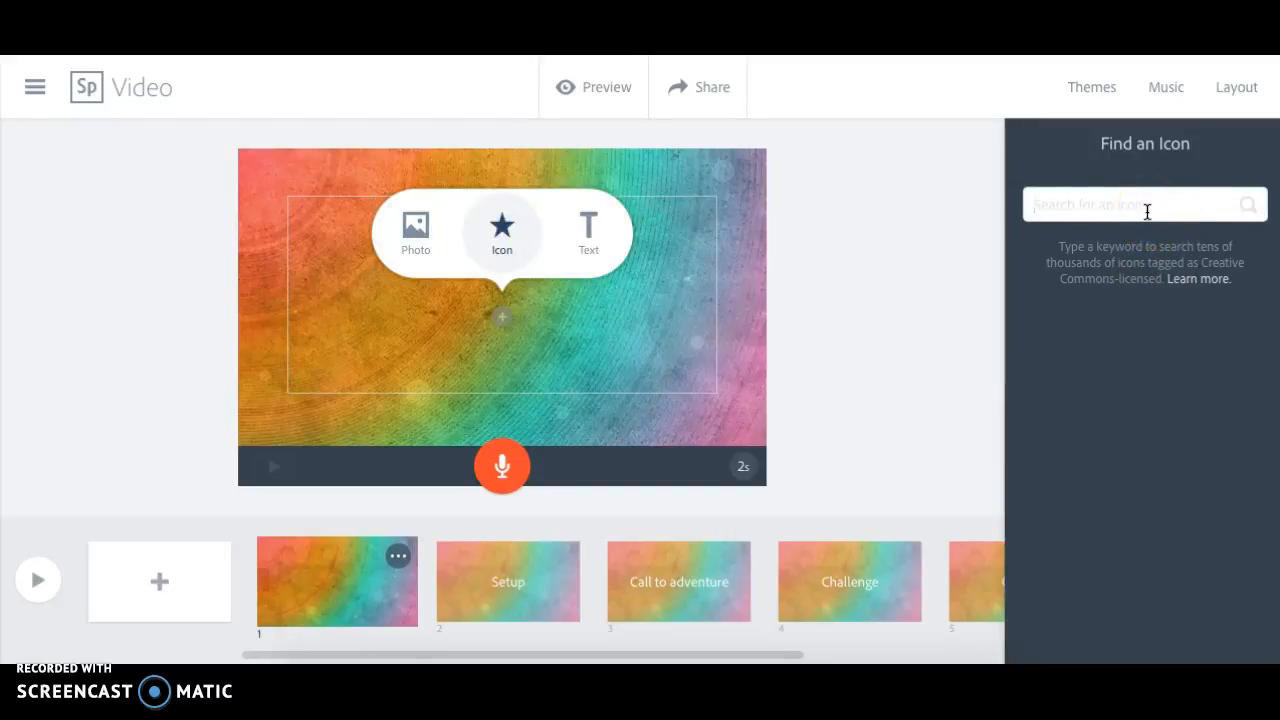
pyautogui.write('pow!')
pyautogui.press('Return')
pyautogui.press('BackSpace')
pyautogui.press('Return')
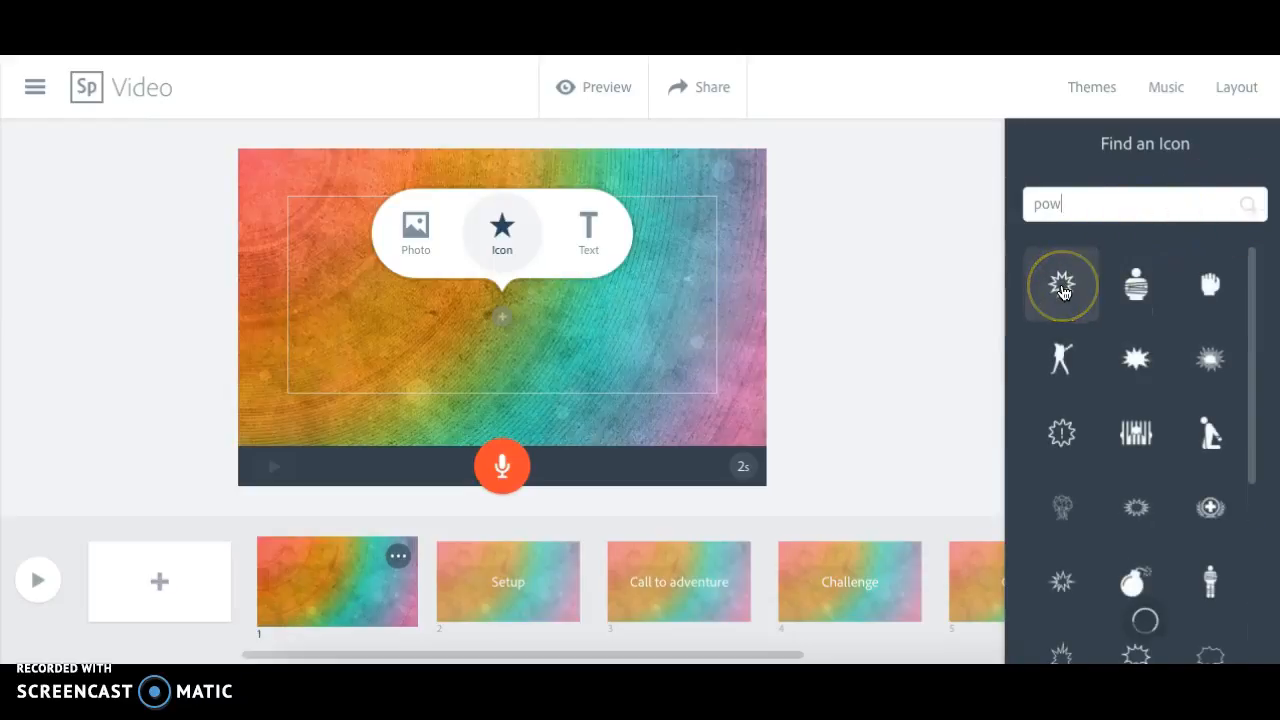
pyautogui.click(1063, 290)
pyautogui.click(322, 520)
pyautogui.click(480, 316)
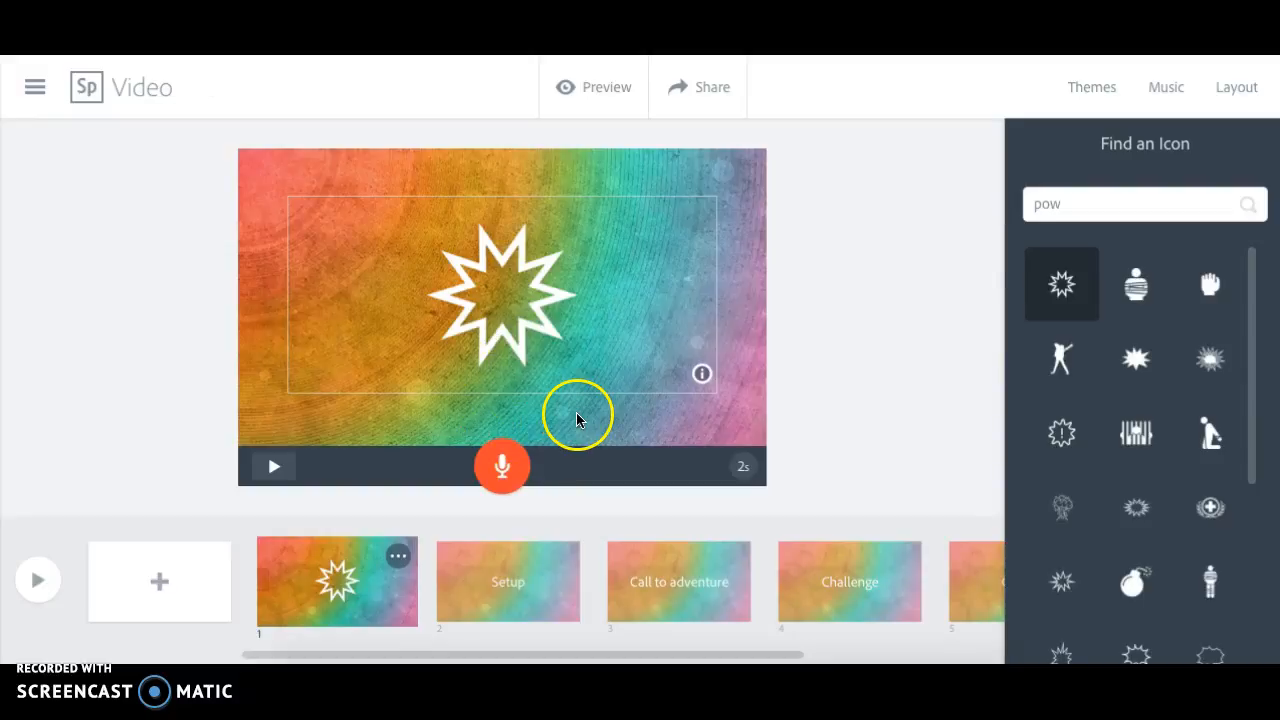
# Record a voice narration of about 7 seconds on the starburst slide and play it back
pyautogui.click(498, 458)
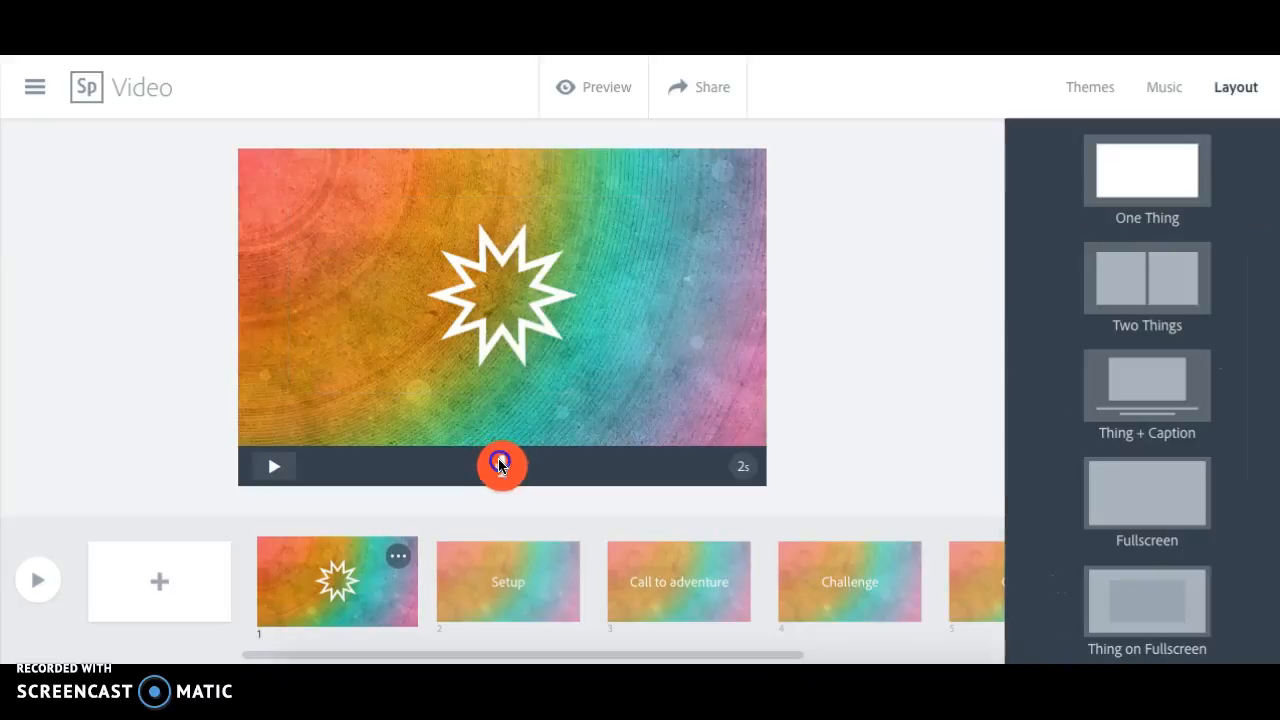
pyautogui.moveTo(500, 465); pyautogui.dragTo(500, 465)
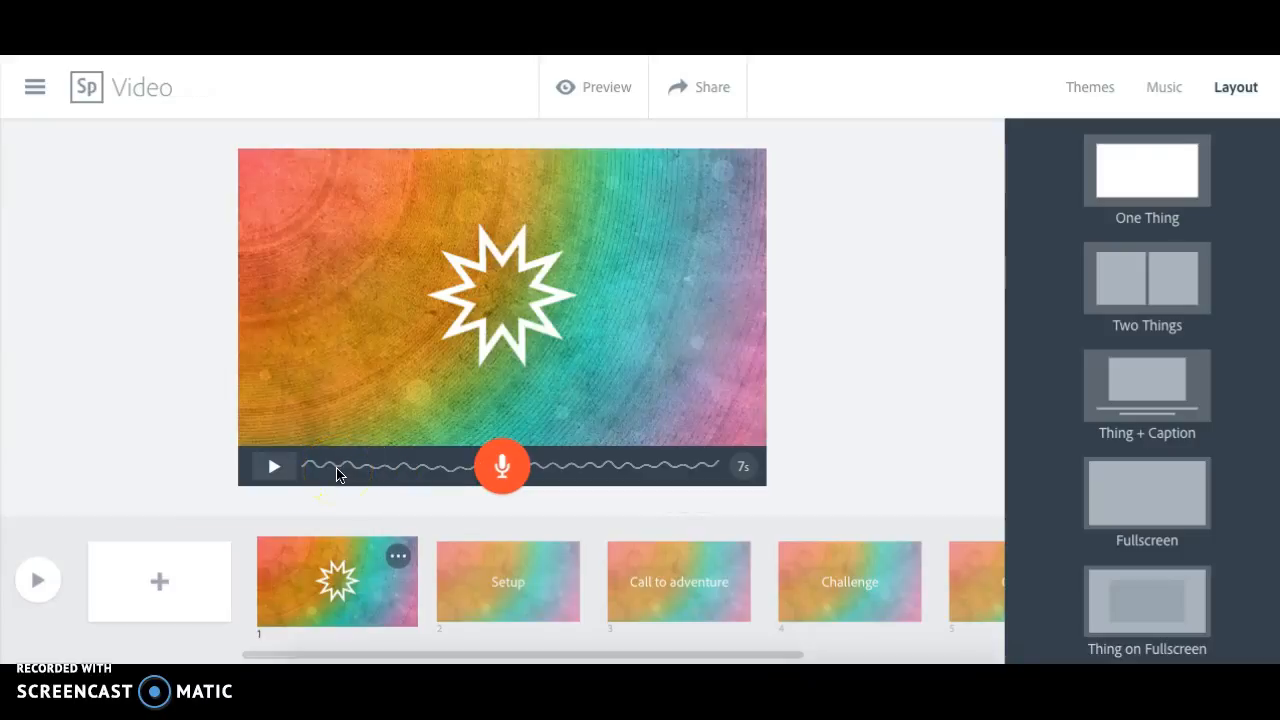
pyautogui.click(273, 470)
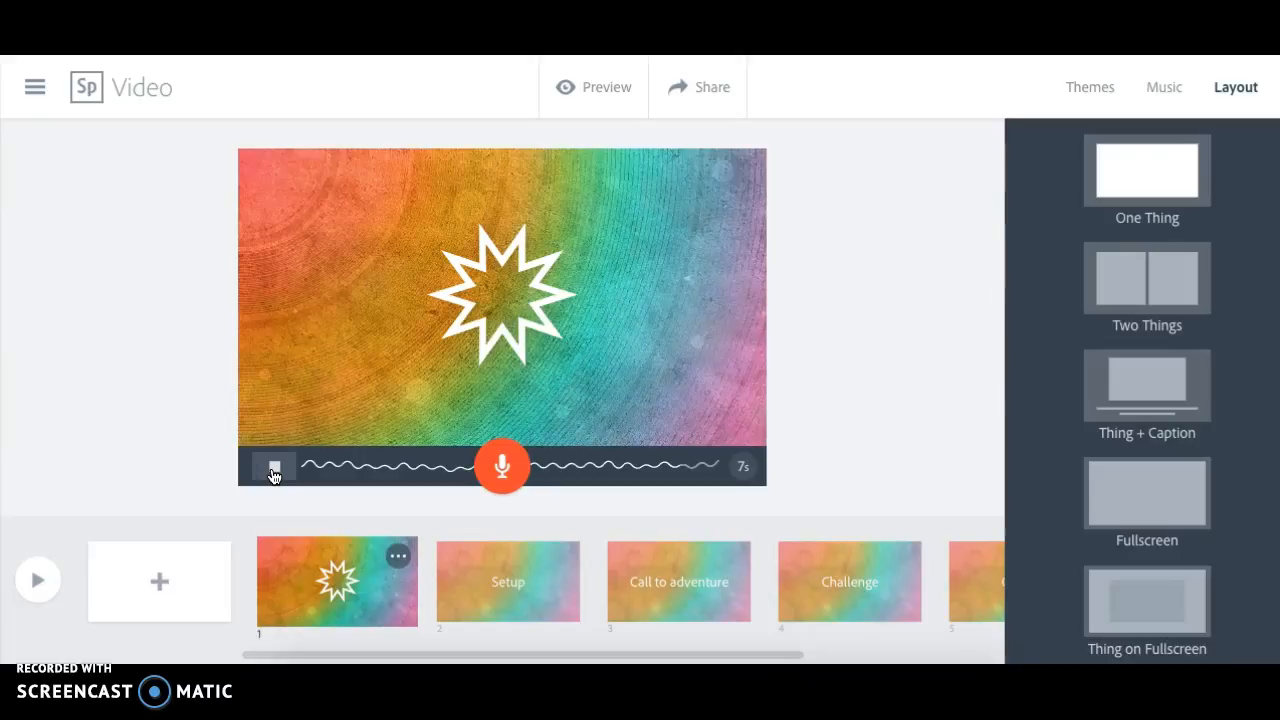
pyautogui.moveTo(274, 473); pyautogui.dragTo(384, 482)
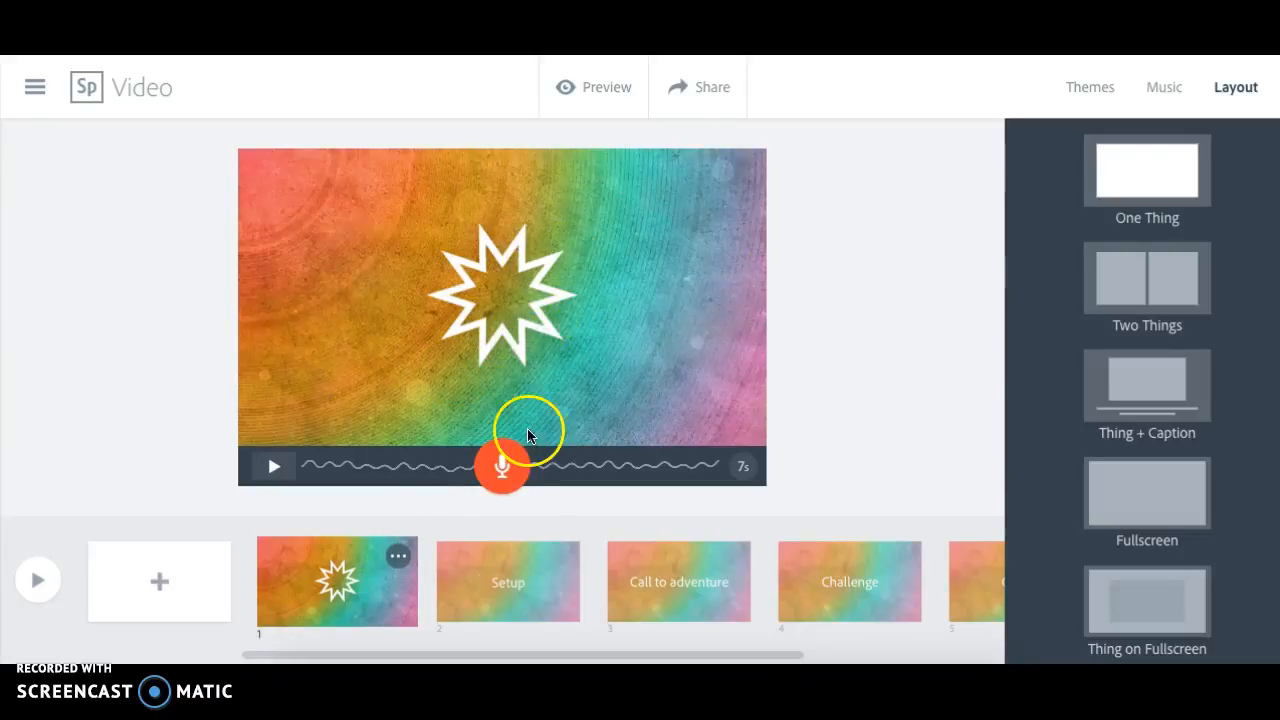
# Review the story prompts on the Setup through Resolution slides, and return to the first slide
pyautogui.click(520, 571)
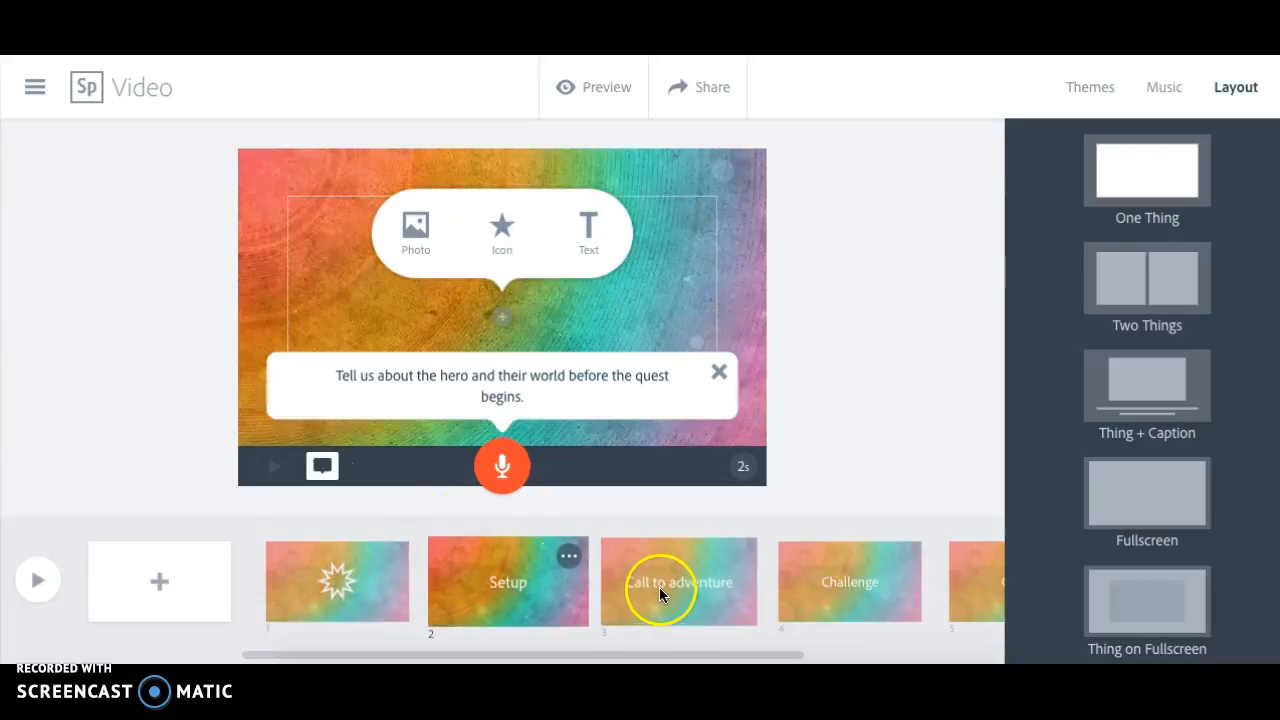
pyautogui.click(659, 587)
pyautogui.click(850, 582)
pyautogui.click(962, 575)
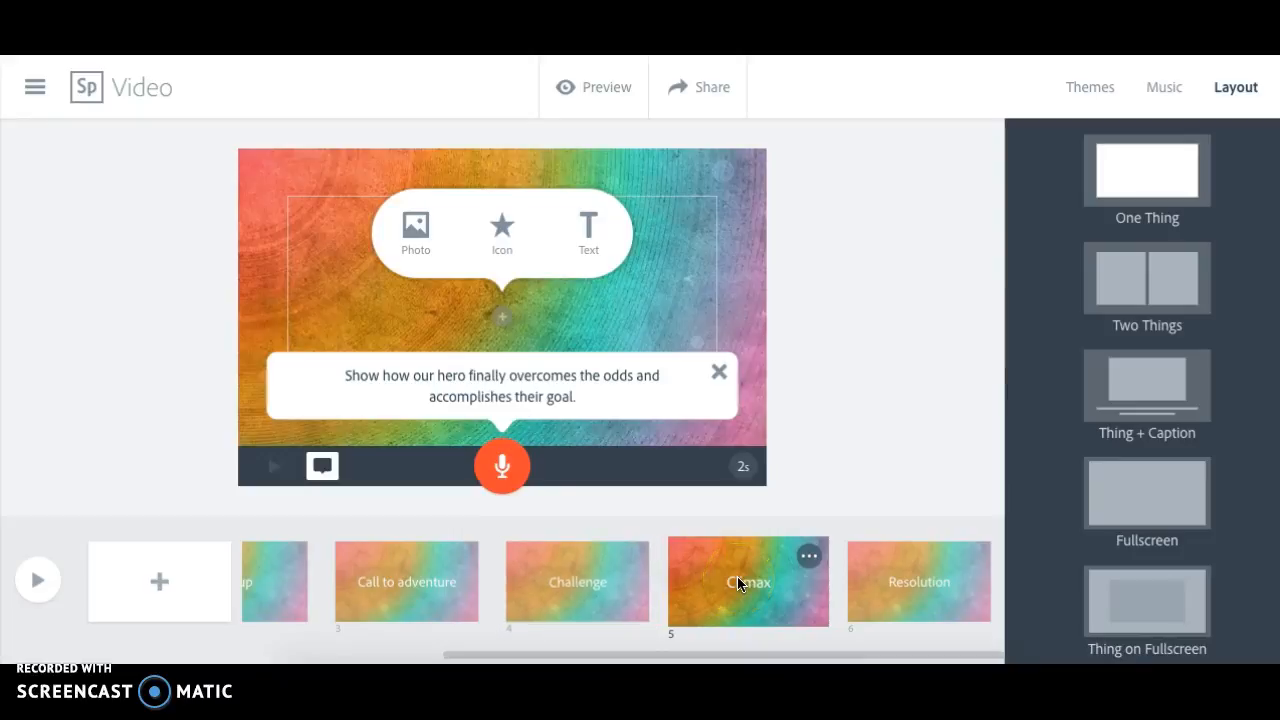
pyautogui.click(943, 612)
pyautogui.hscroll(-3, 676, 582)
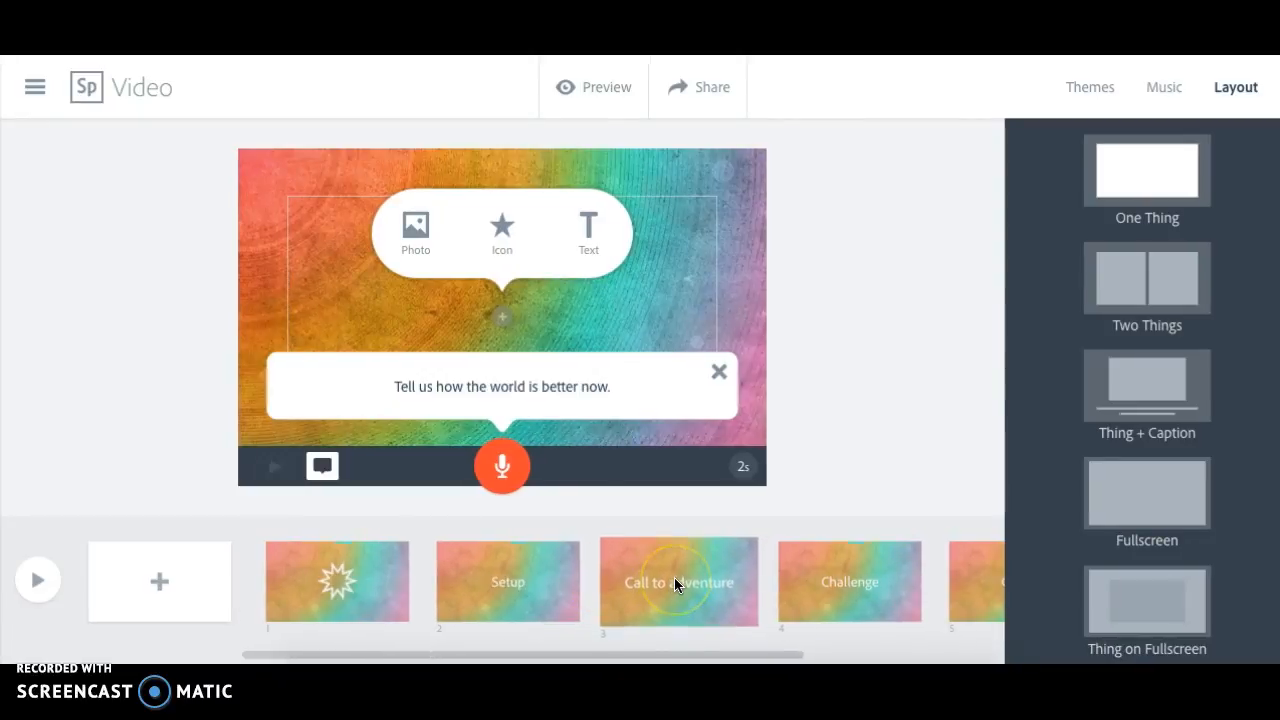
pyautogui.click(839, 313)
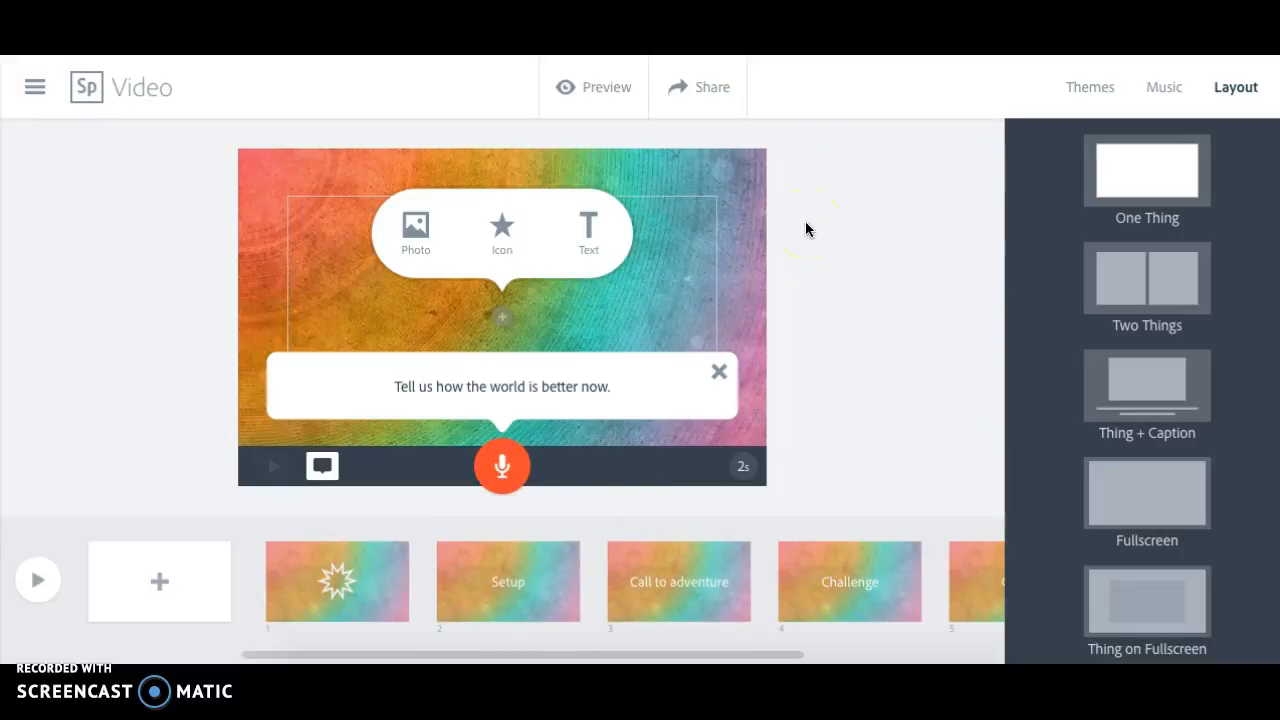
pyautogui.click(325, 569)
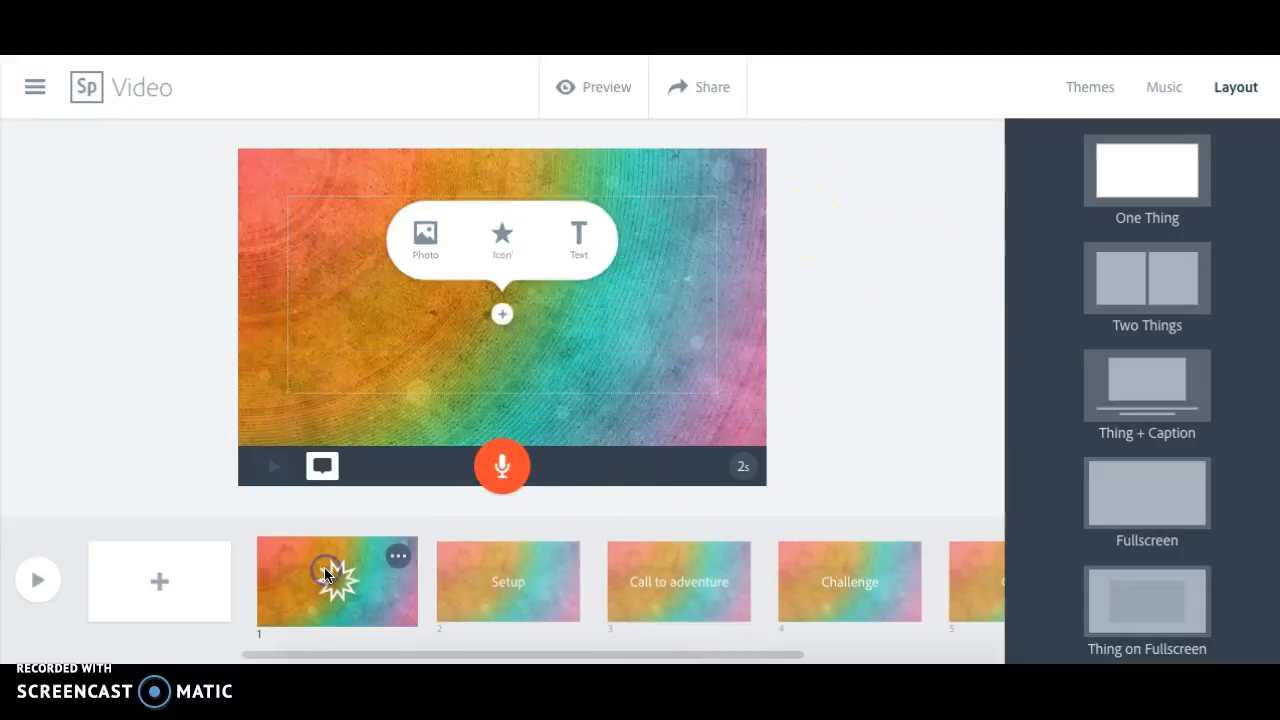
pyautogui.click(838, 475)
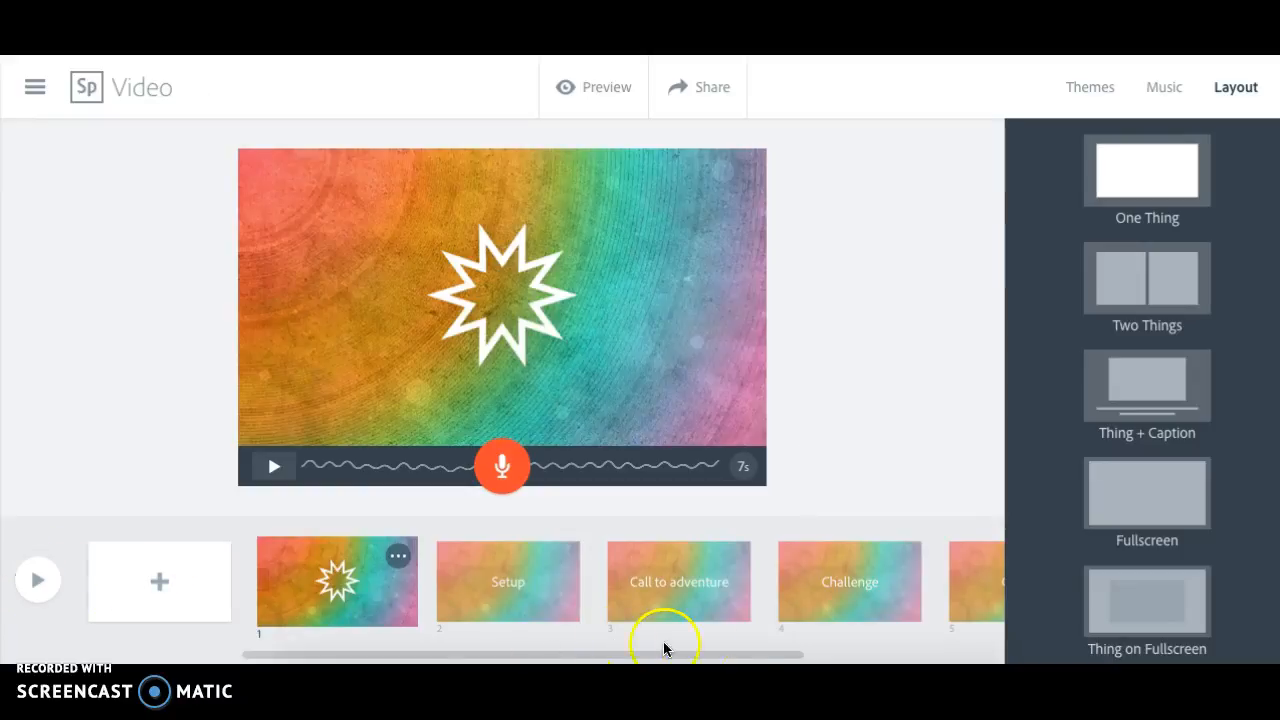
# Open the video's sharing settings and examine the title, subtitle, author, category, branding and visibility options for publishing
pyautogui.click(714, 90)
pyautogui.click(753, 253)
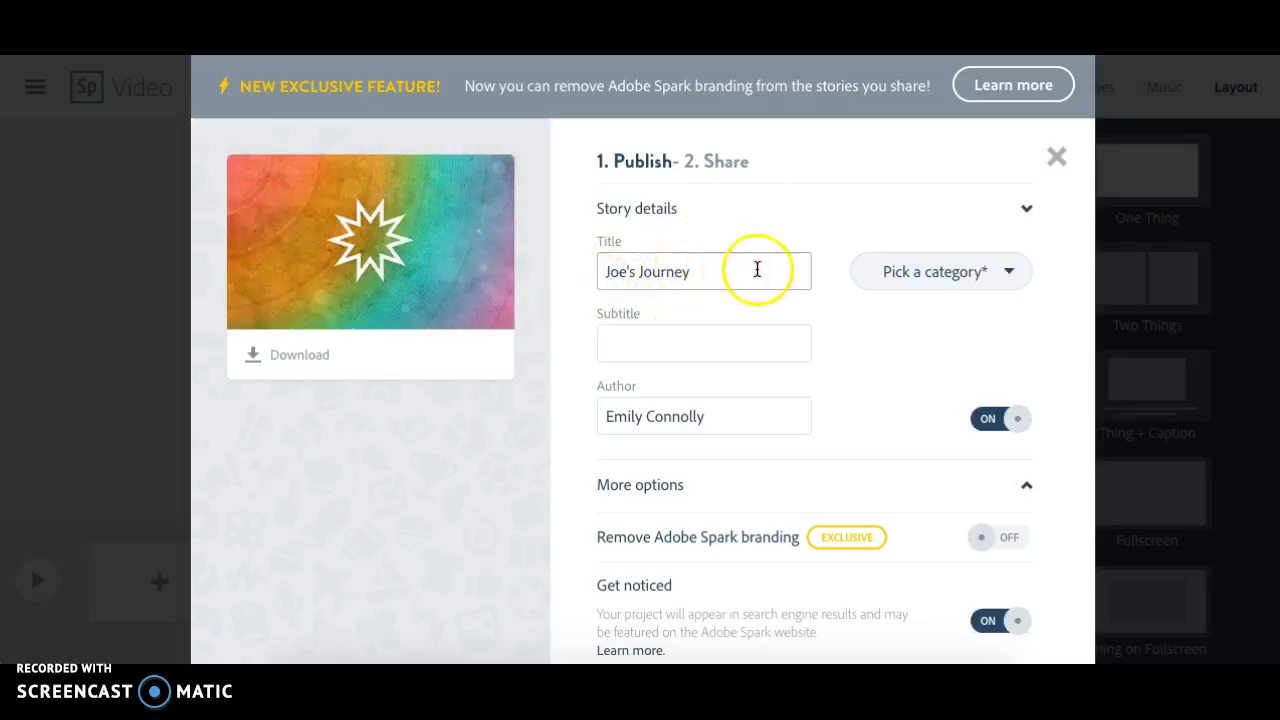
pyautogui.click(705, 336)
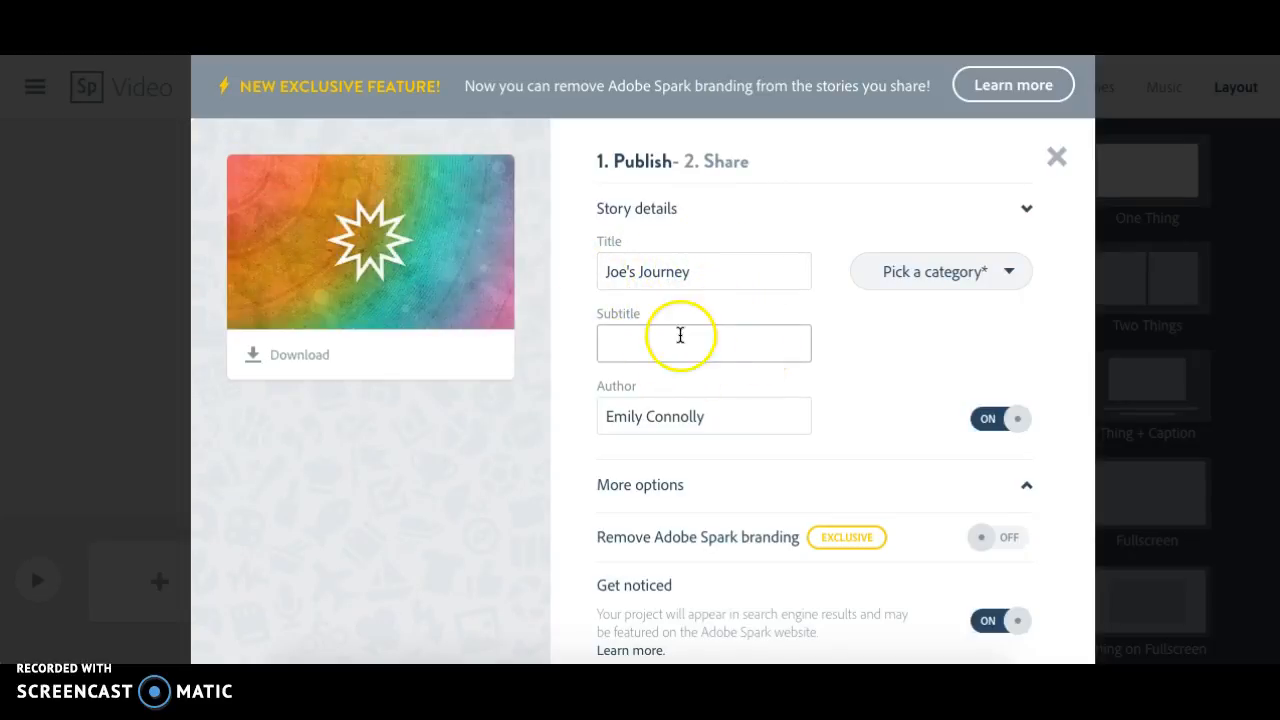
pyautogui.click(640, 420)
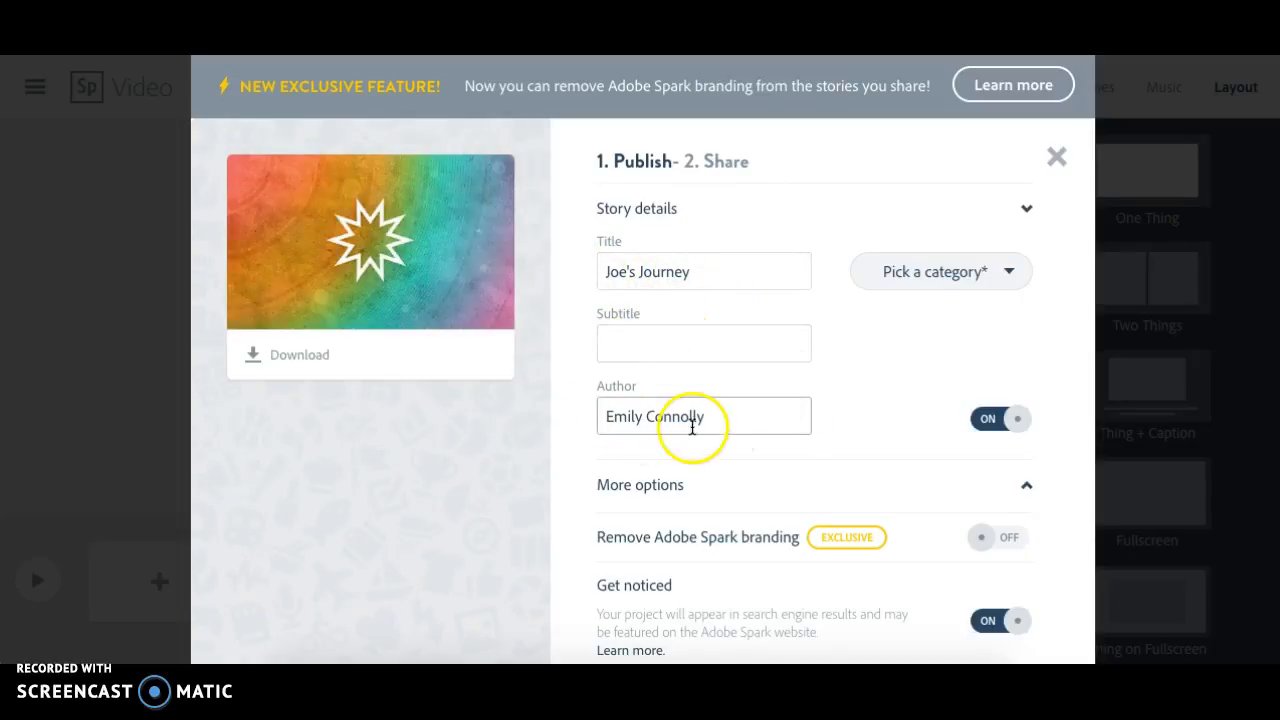
pyautogui.click(786, 449)
pyautogui.scroll(-1, 786, 449)
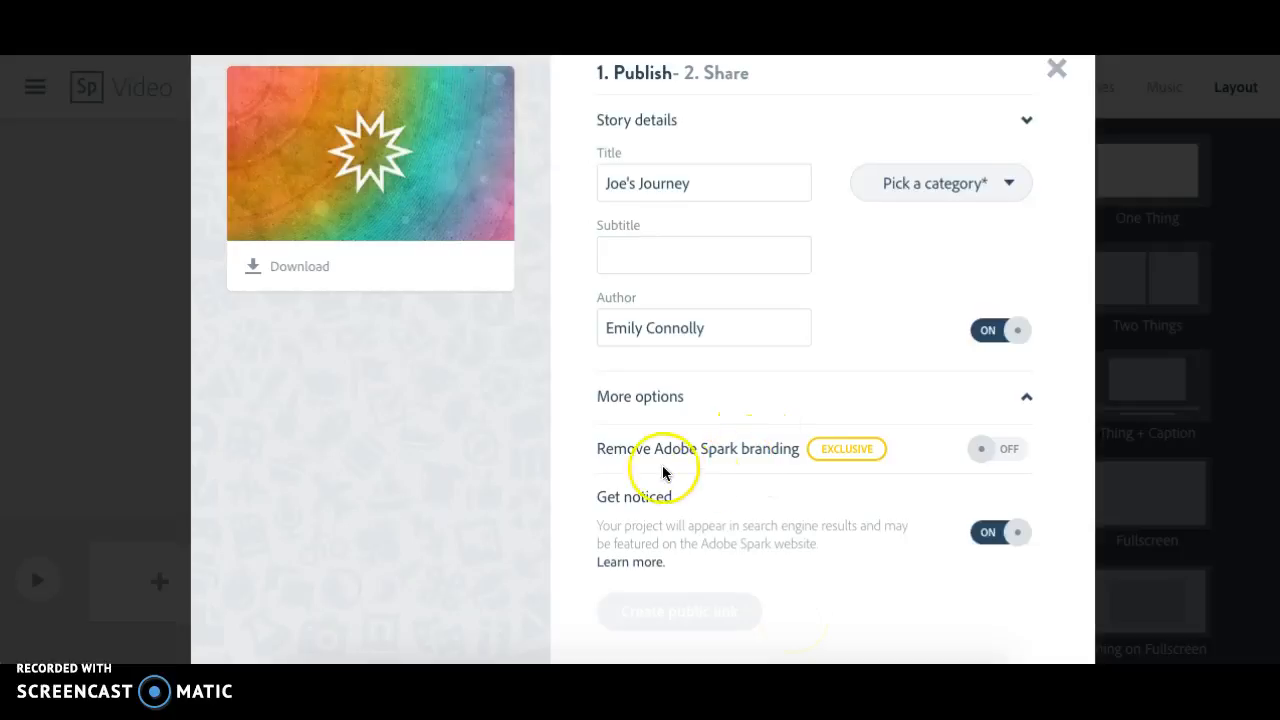
pyautogui.scroll(3, 725, 485)
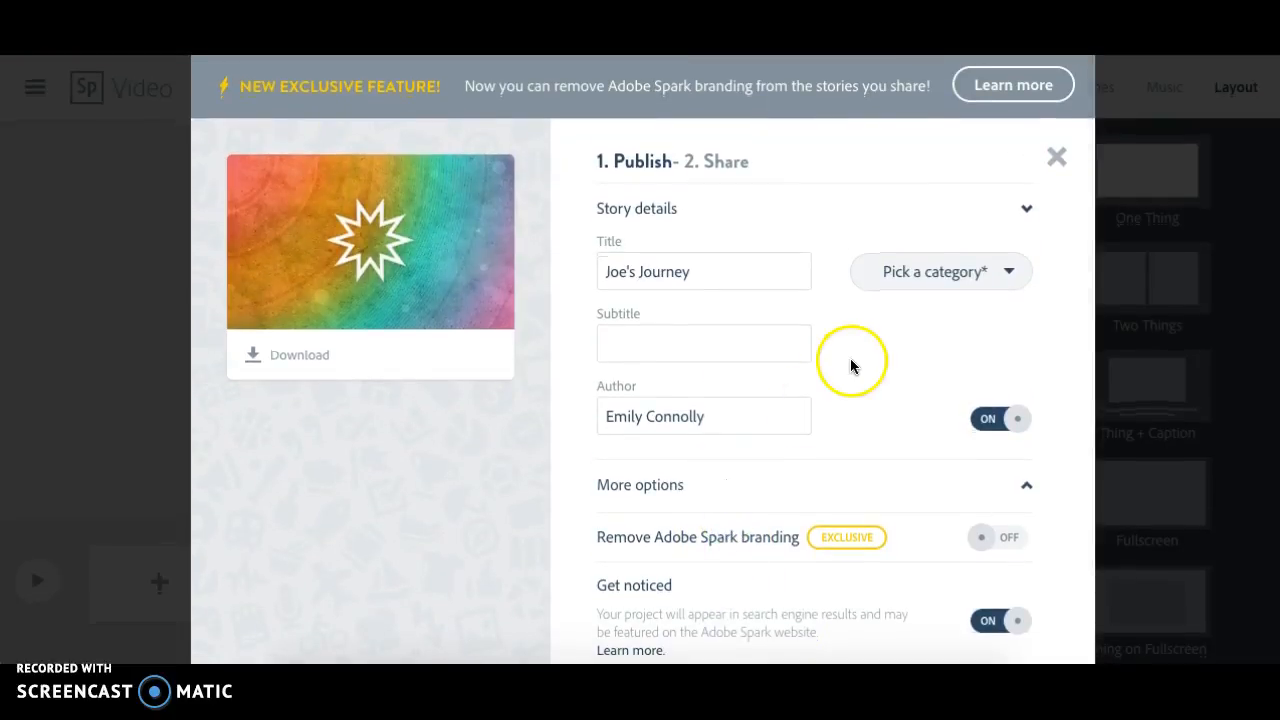
pyautogui.scroll(-2, 817, 389)
pyautogui.scroll(2, 817, 389)
pyautogui.scroll(1, 817, 389)
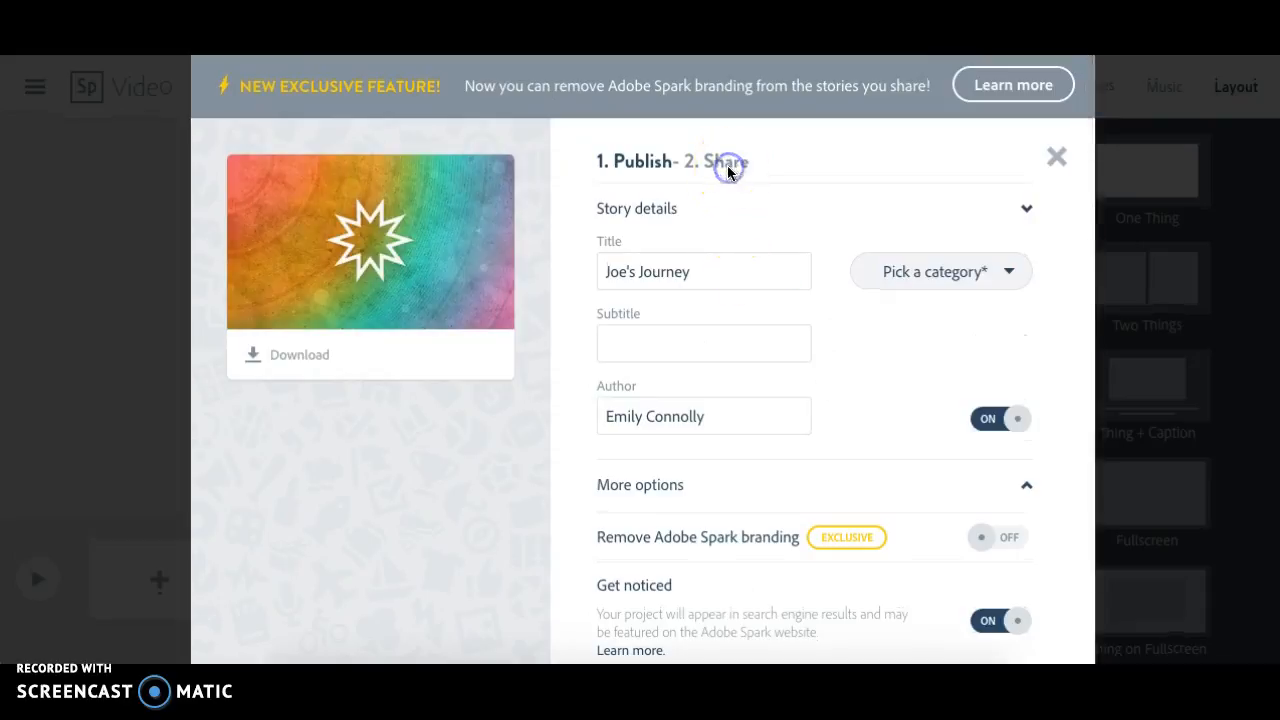
pyautogui.scroll(-2, 833, 207)
pyautogui.scroll(2, 833, 207)
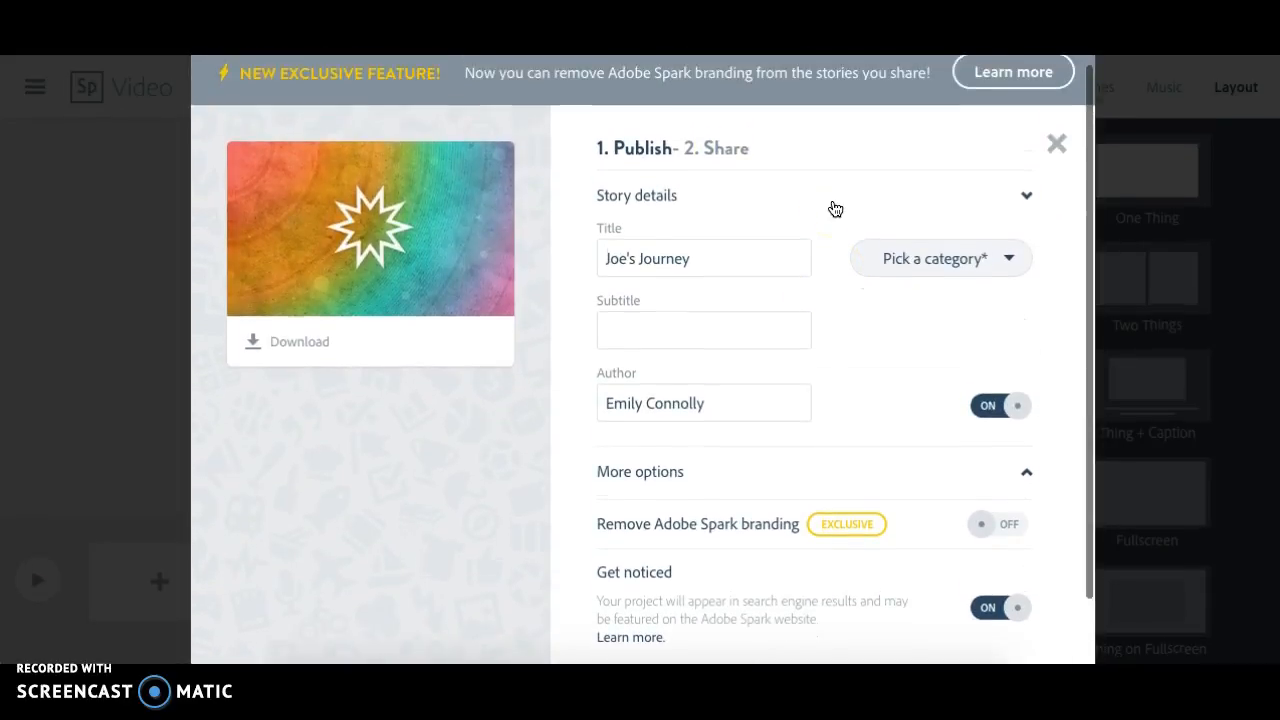
# Set the story's category to Education and download the video file
pyautogui.click(1000, 267)
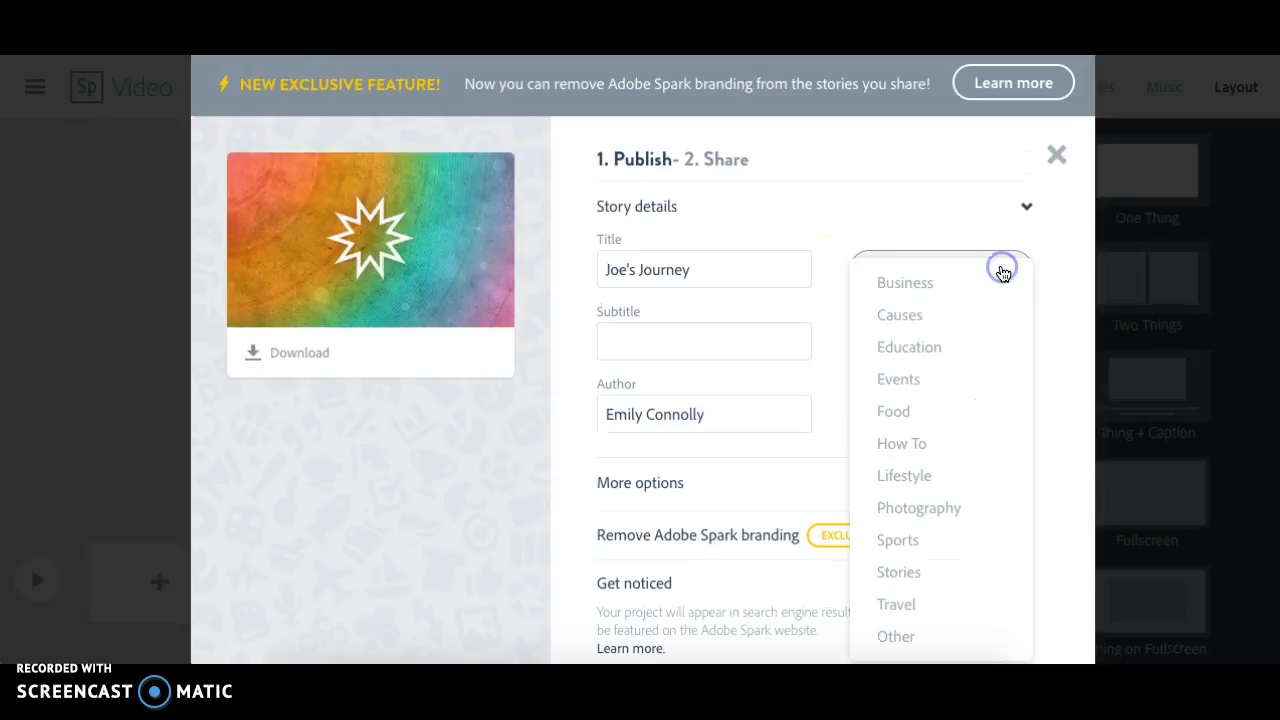
pyautogui.click(939, 347)
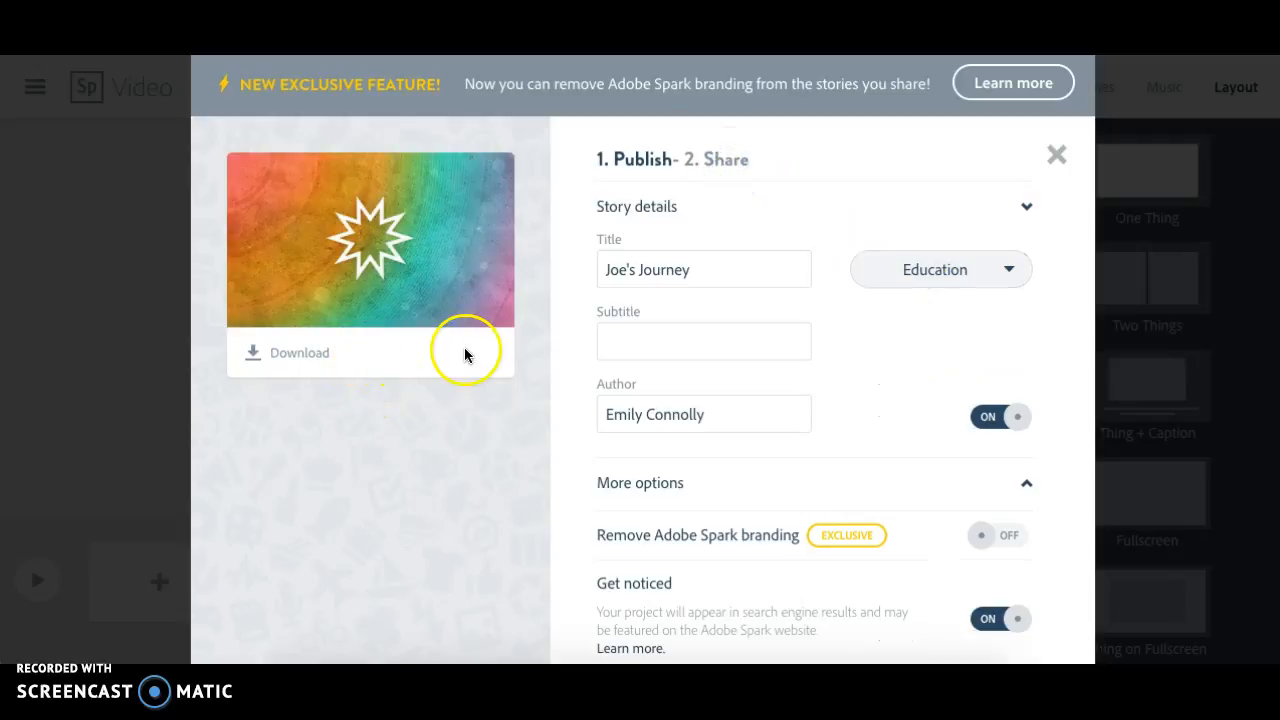
pyautogui.click(298, 351)
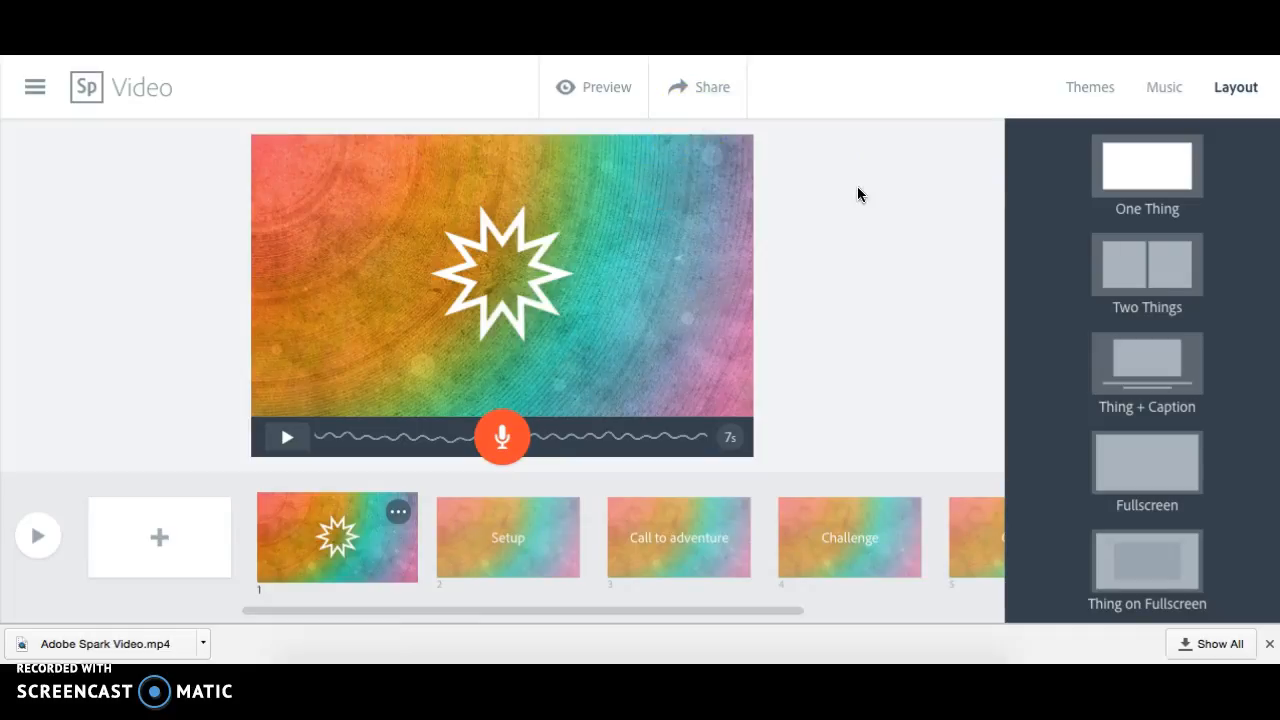
# Reopen the video's sharing settings, publish it with a shareable public link, and copy that link
pyautogui.click(709, 92)
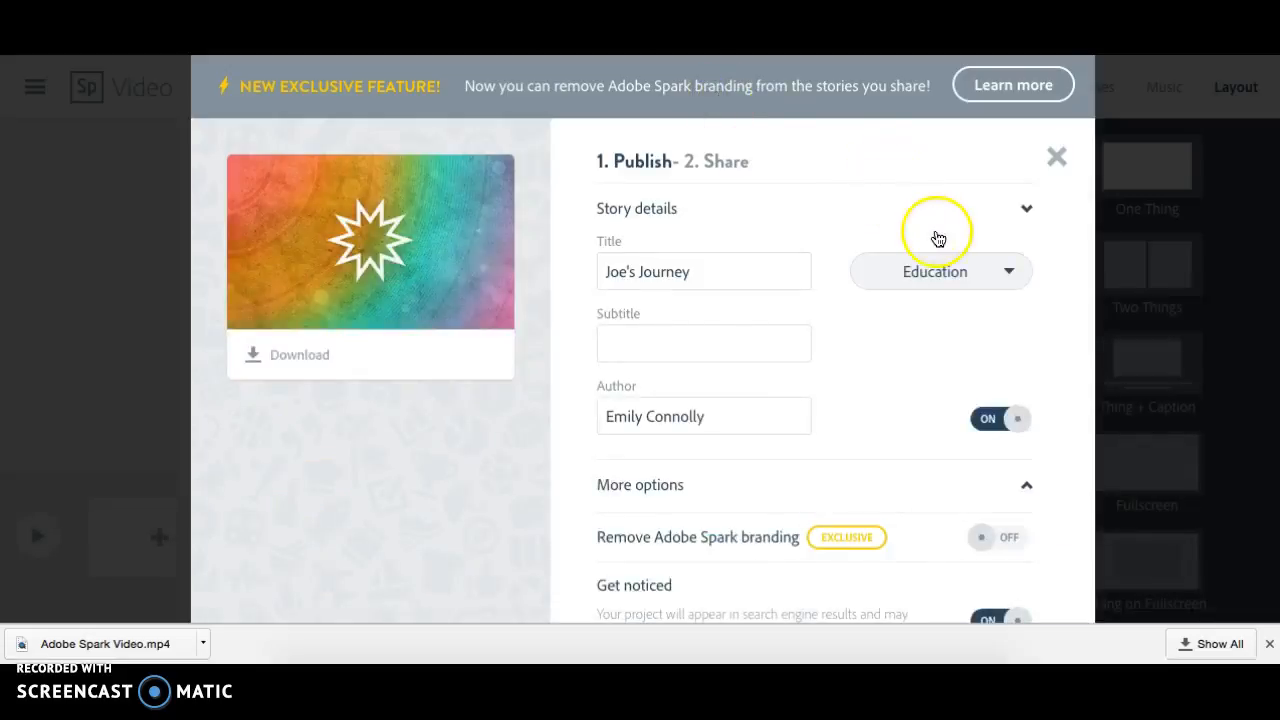
pyautogui.click(716, 165)
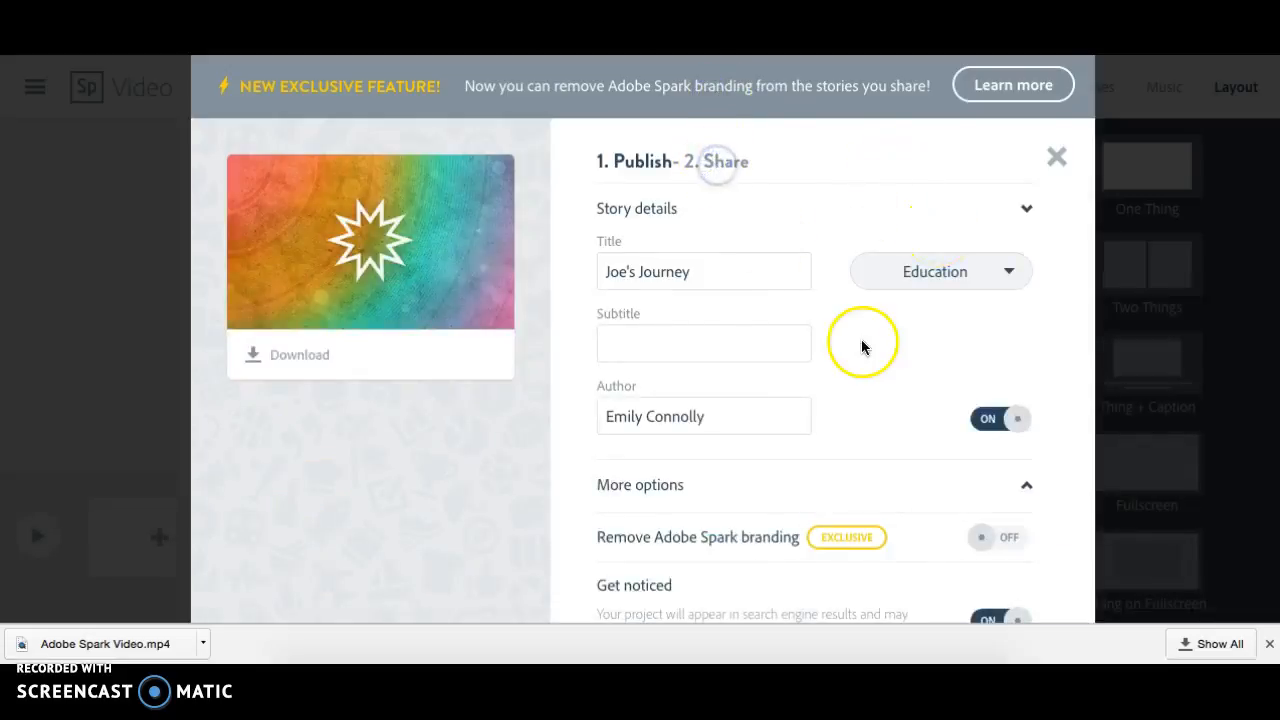
pyautogui.scroll(-3, 863, 346)
pyautogui.click(697, 572)
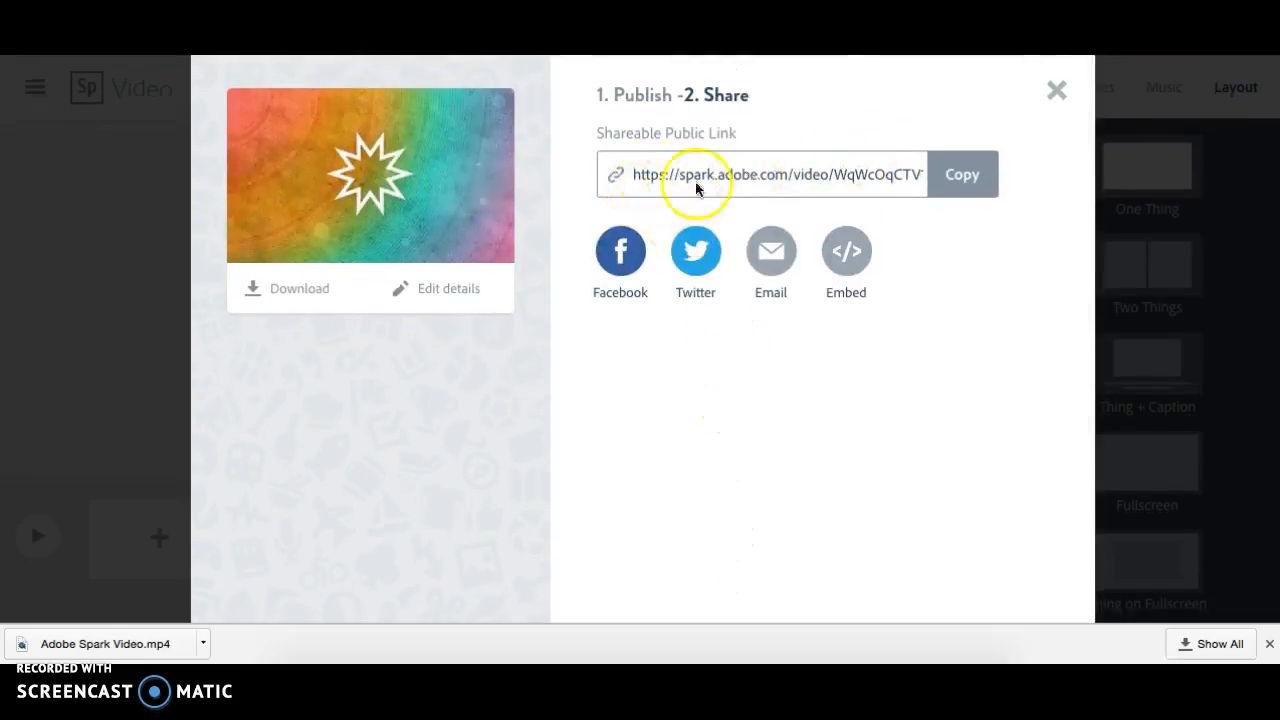
pyautogui.click(962, 175)
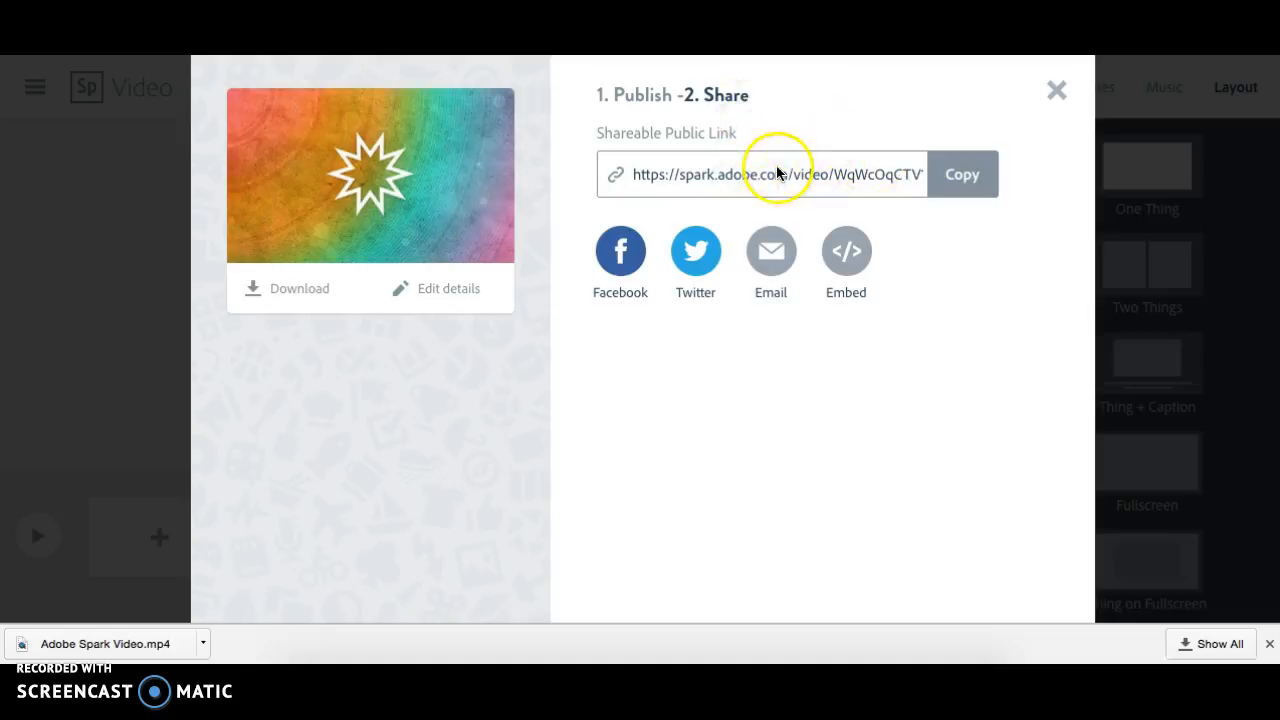
# Switch to Google Classroom, open the draft Hero Project Turn In assignment, and open its attached Google Forms link
pyautogui.hotkey('ctrl', 'Tab')
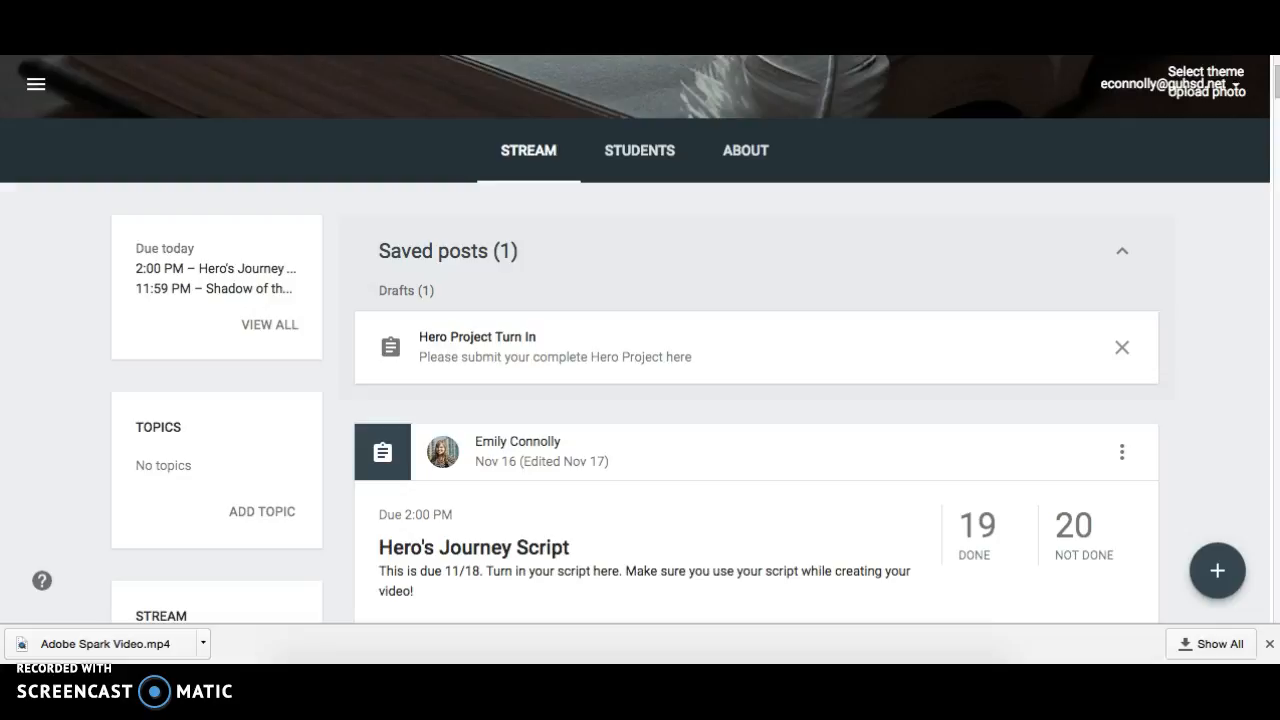
pyautogui.hotkey('ctrl', 'shift', 'Tab')
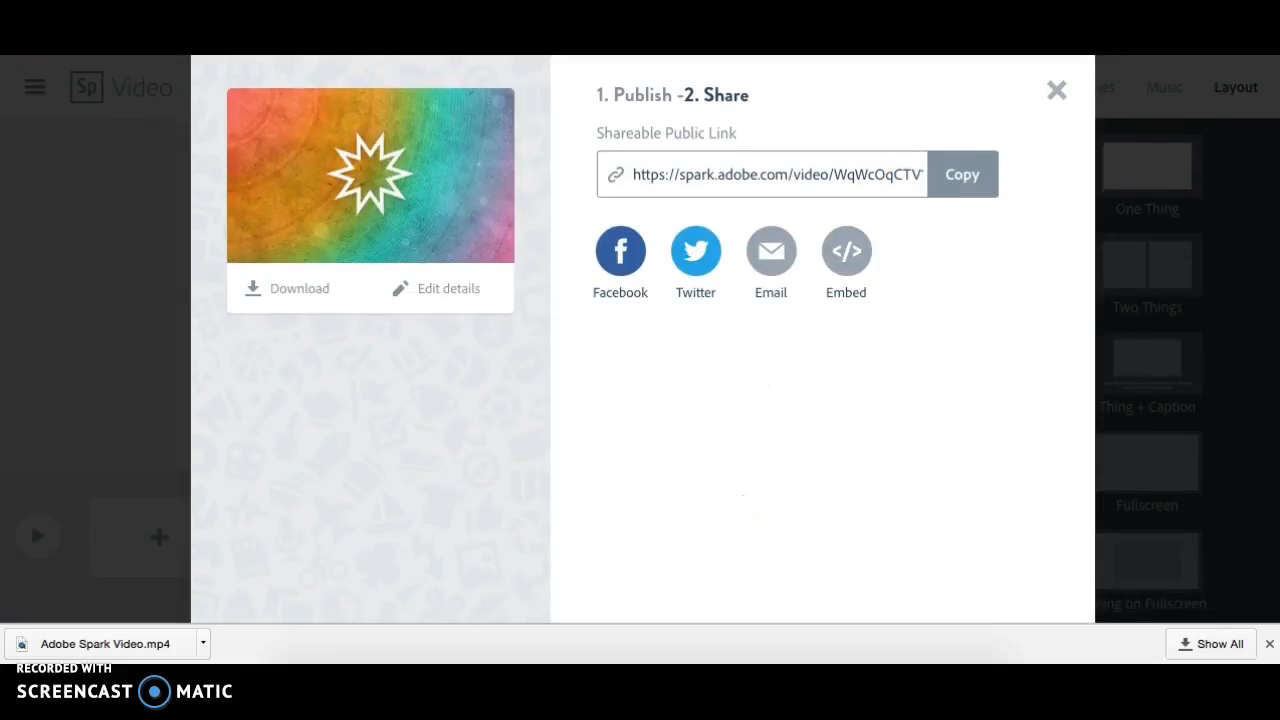
pyautogui.hotkey('ctrl', 'Tab')
pyautogui.click(666, 370)
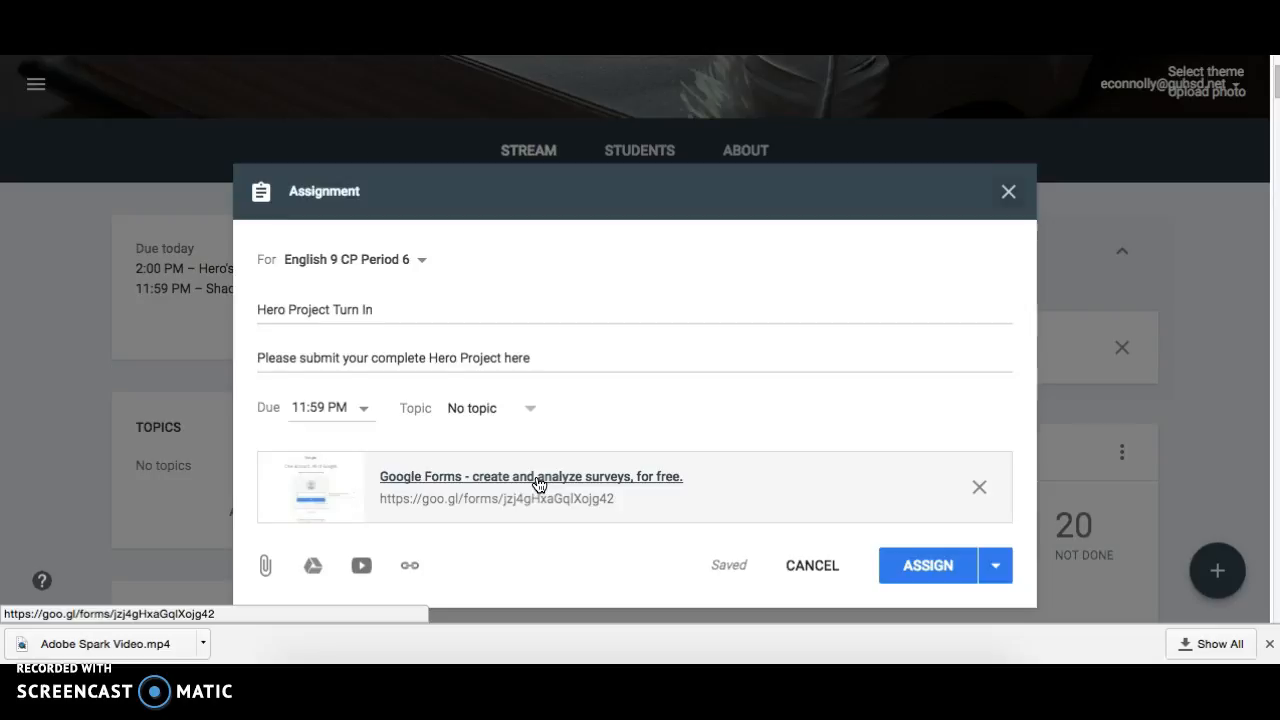
pyautogui.click(537, 482)
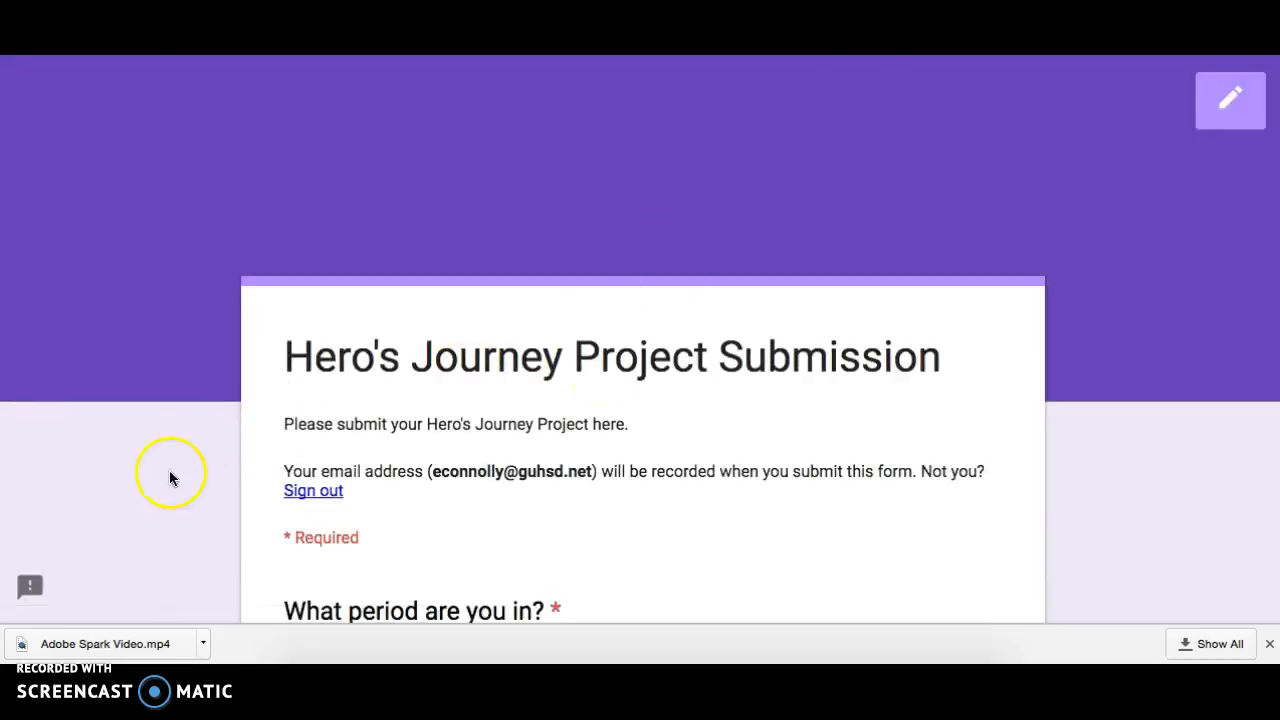
# Paste the copied video link as the answer to "Paste the link to your project here" in the Hero's Journey Project Submission form
pyautogui.scroll(-3, 109, 548)
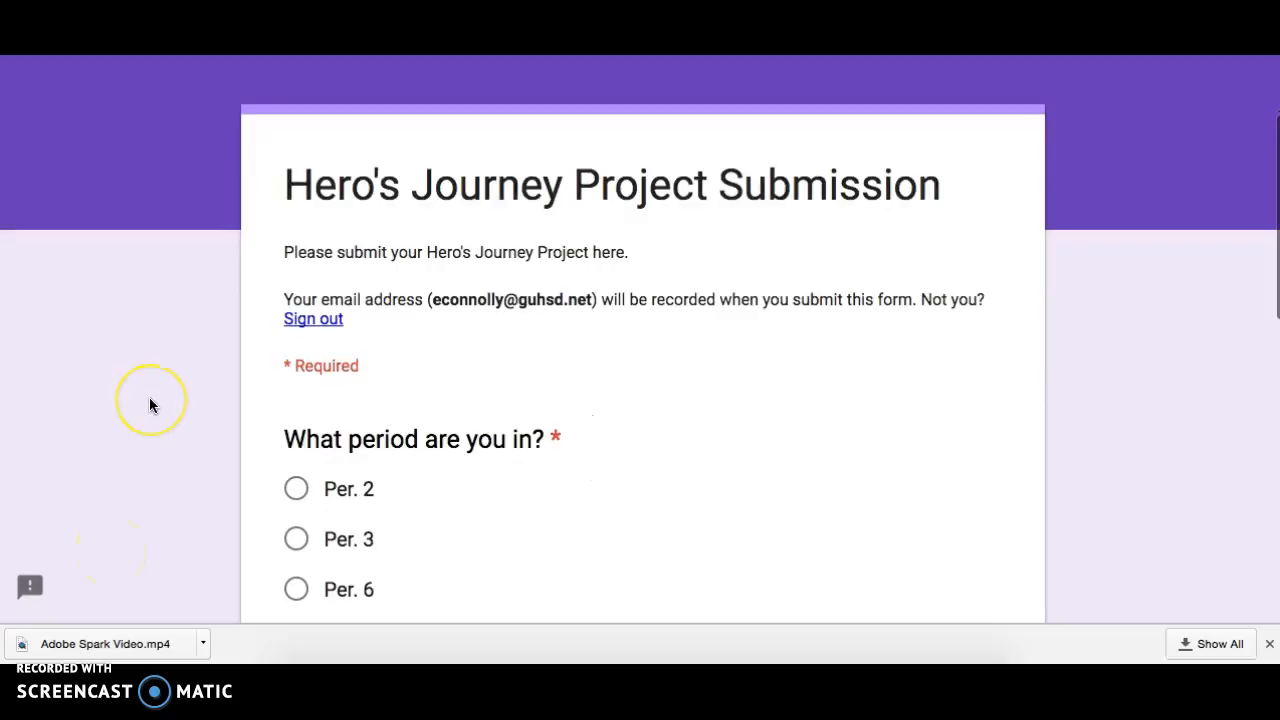
pyautogui.scroll(-4, 149, 397)
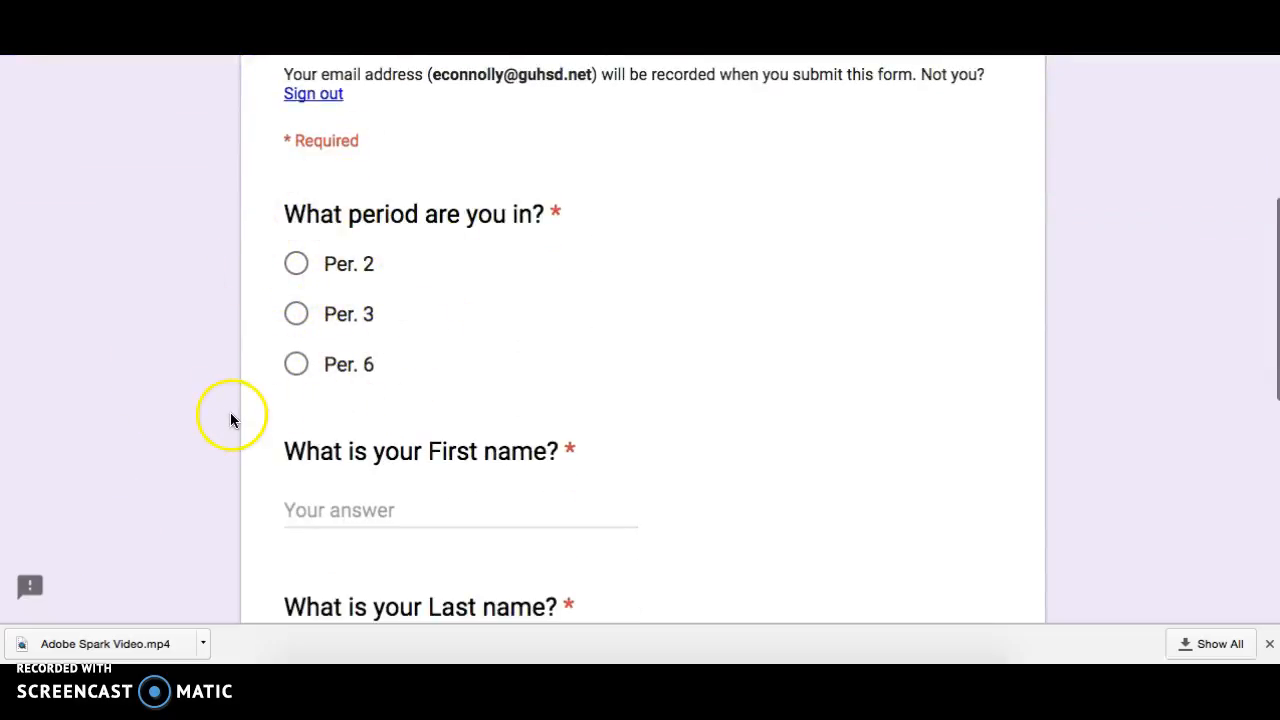
pyautogui.scroll(-4, 177, 449)
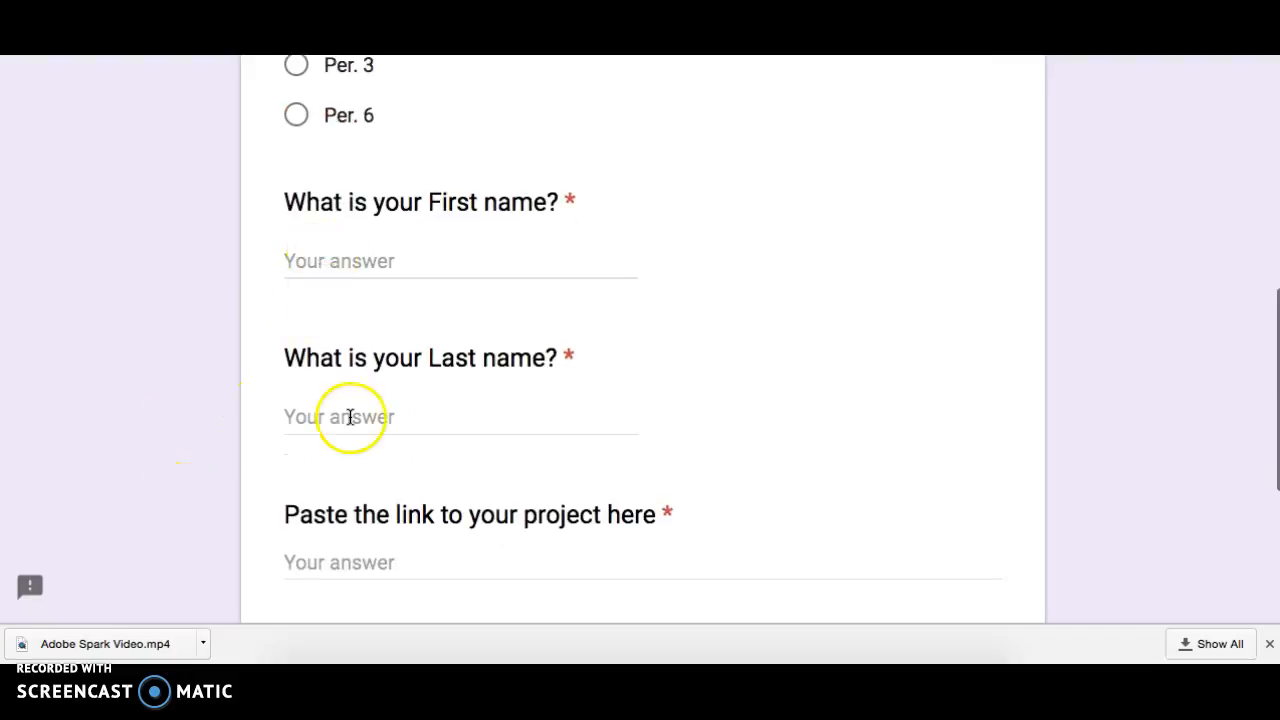
pyautogui.scroll(-4, 349, 419)
pyautogui.click(343, 309)
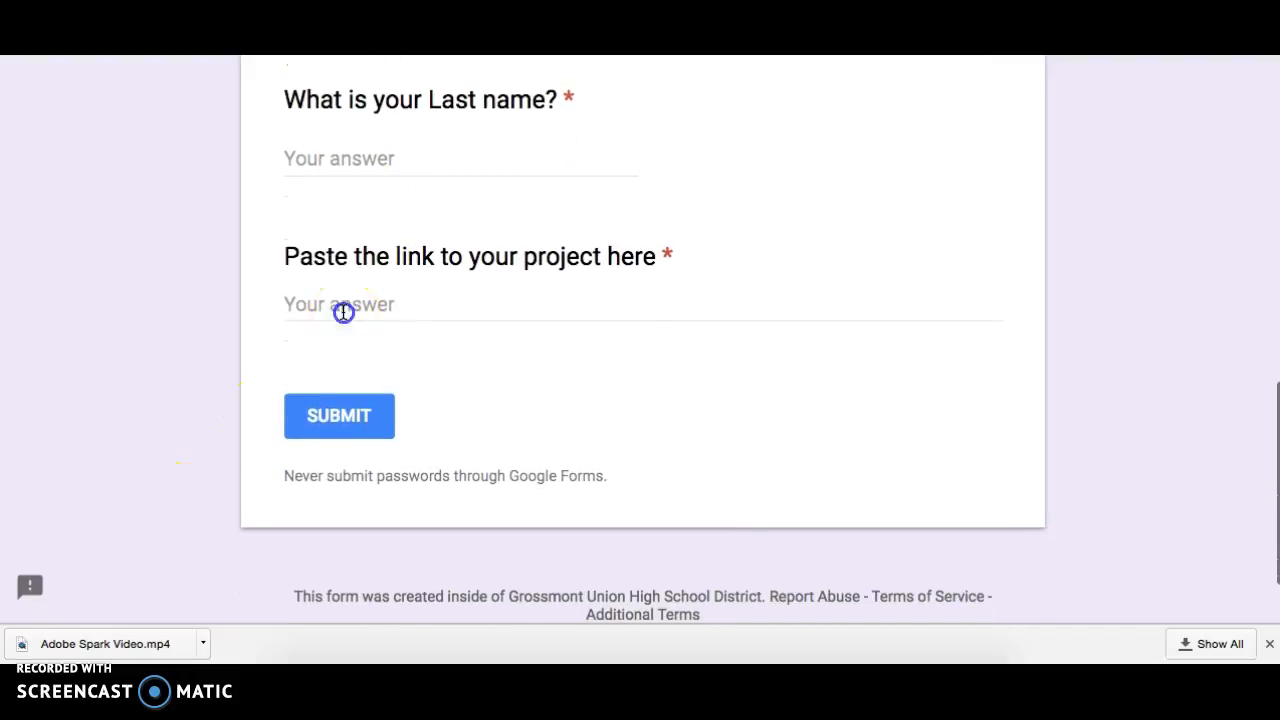
pyautogui.hotkey('ctrl', 'v')
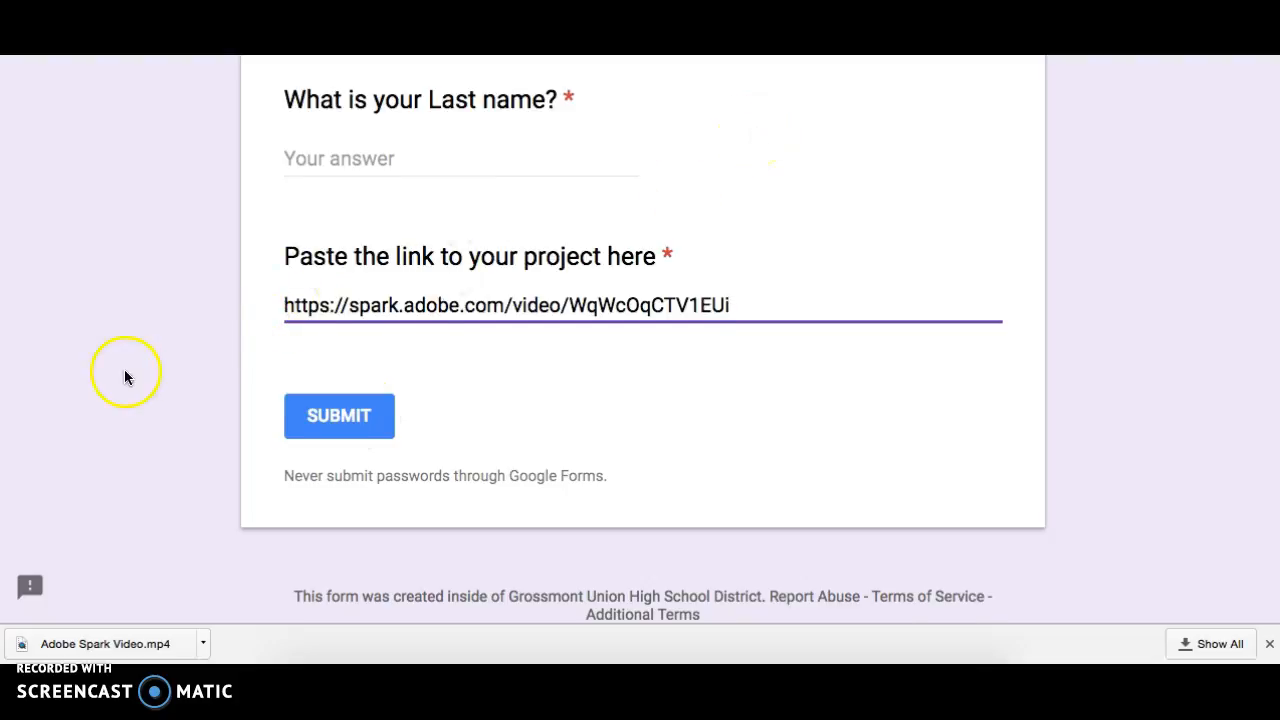
pyautogui.scroll(5, 130, 372)
pyautogui.scroll(3, 137, 380)
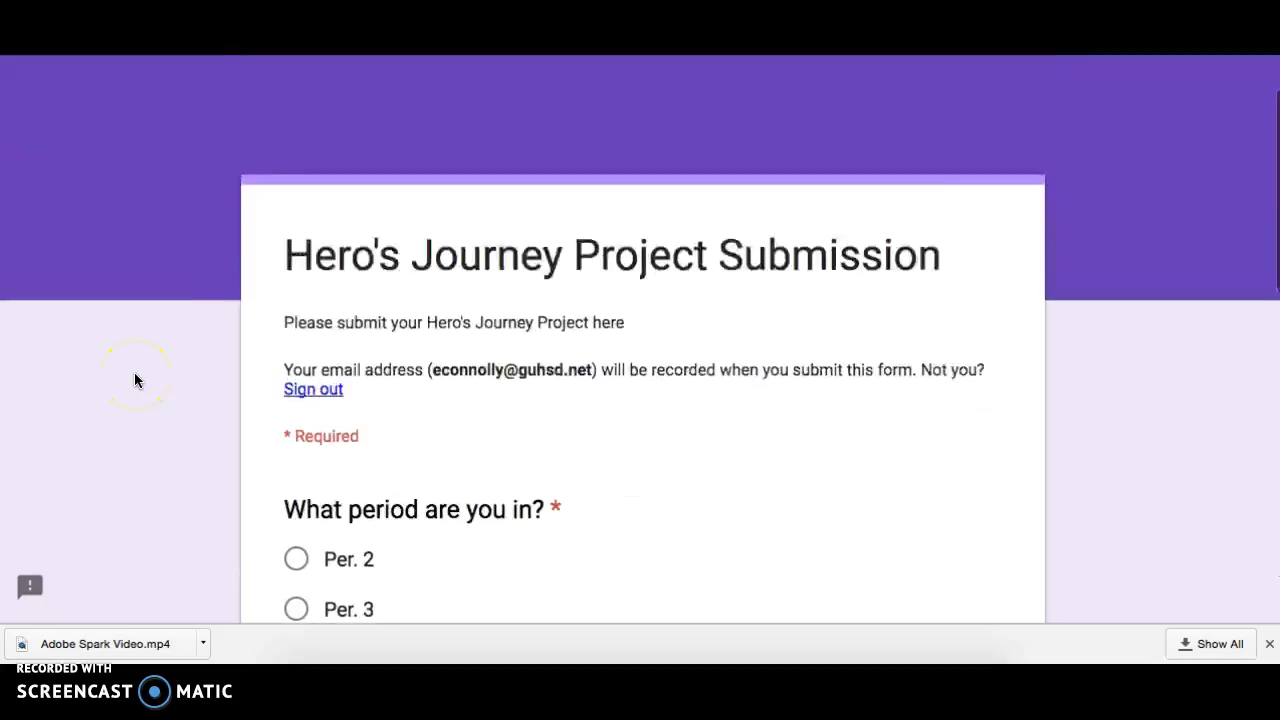